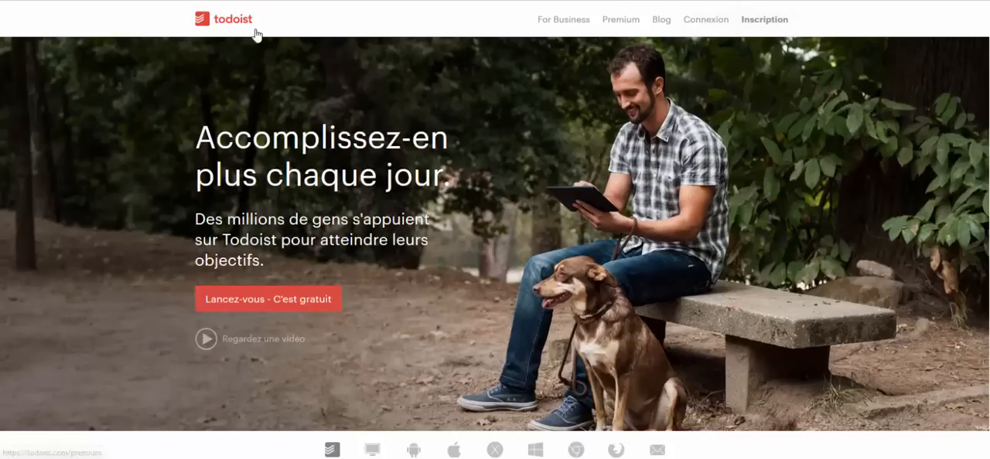
# - Start registering with a Google account and submit the account's e-mail address
pyautogui.click(774, 26)
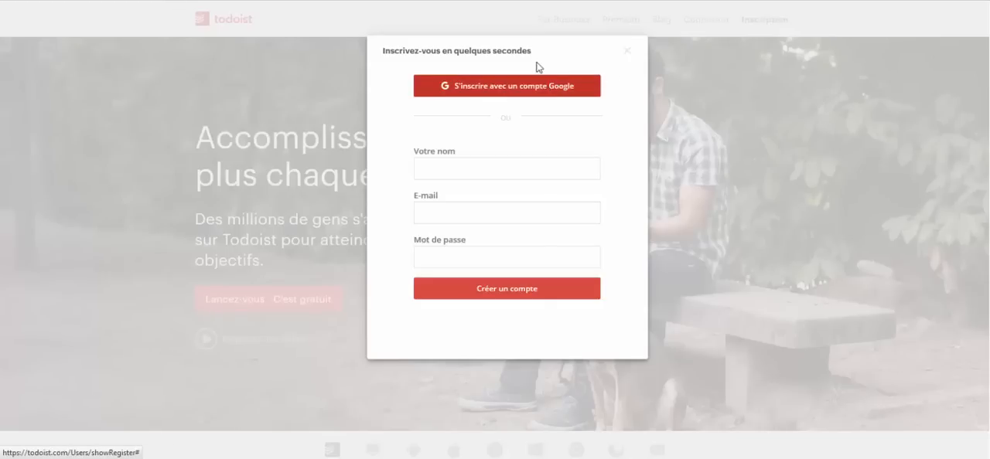
pyautogui.click(512, 89)
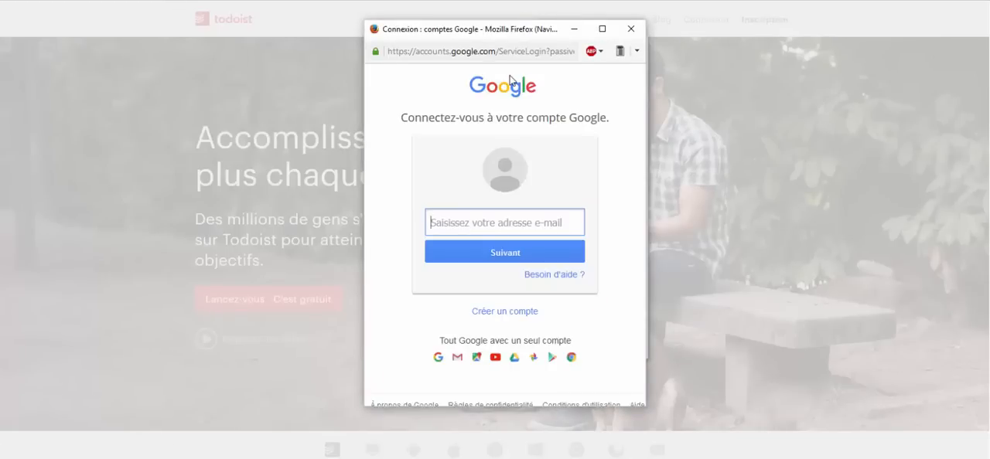
pyautogui.click(501, 255)
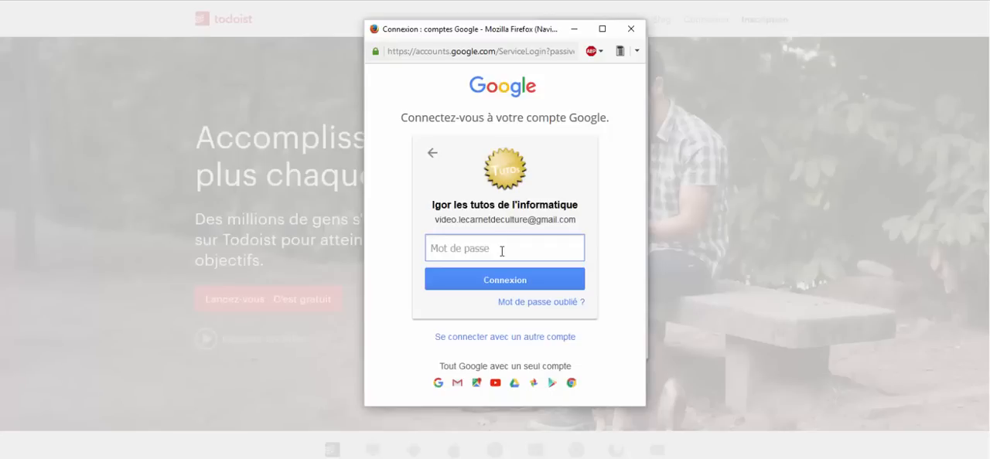
# - Sign in with the Google account password and authorize Todoist's access to enter the task workspace
pyautogui.hotkey('ctrl', 'v')
pyautogui.click(489, 282)
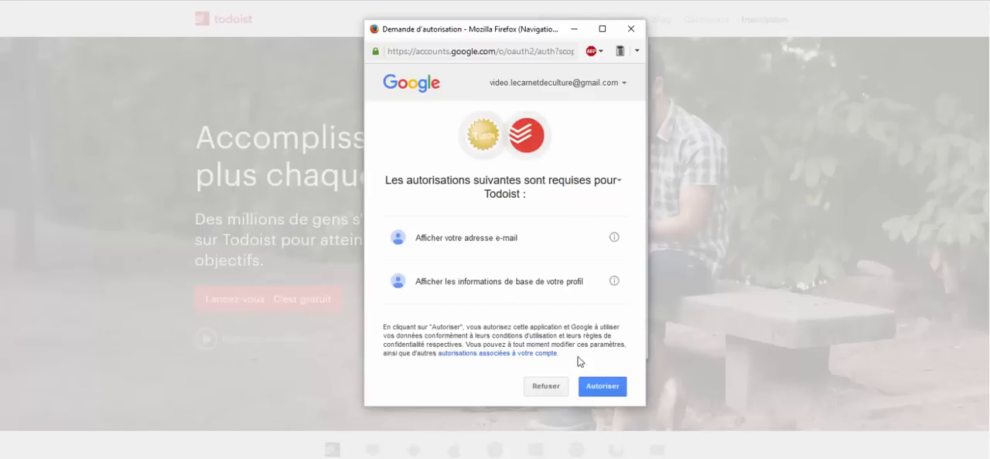
pyautogui.click(614, 390)
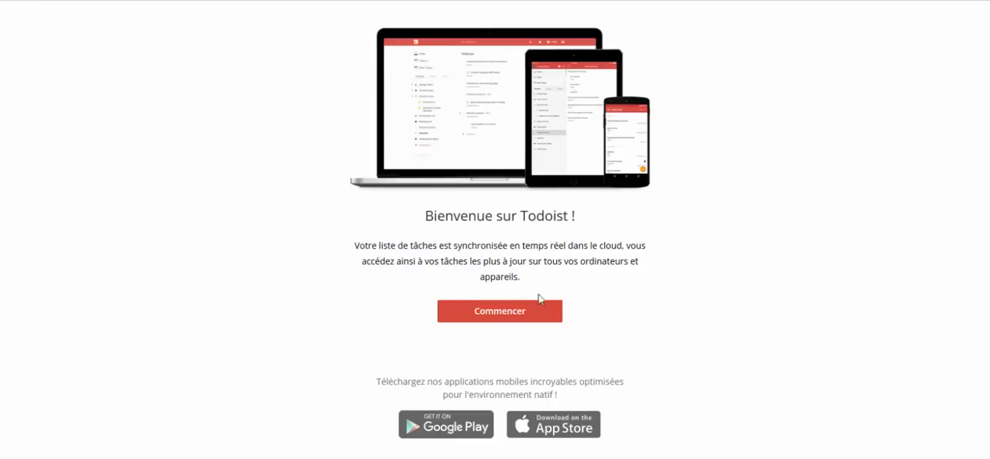
pyautogui.click(450, 312)
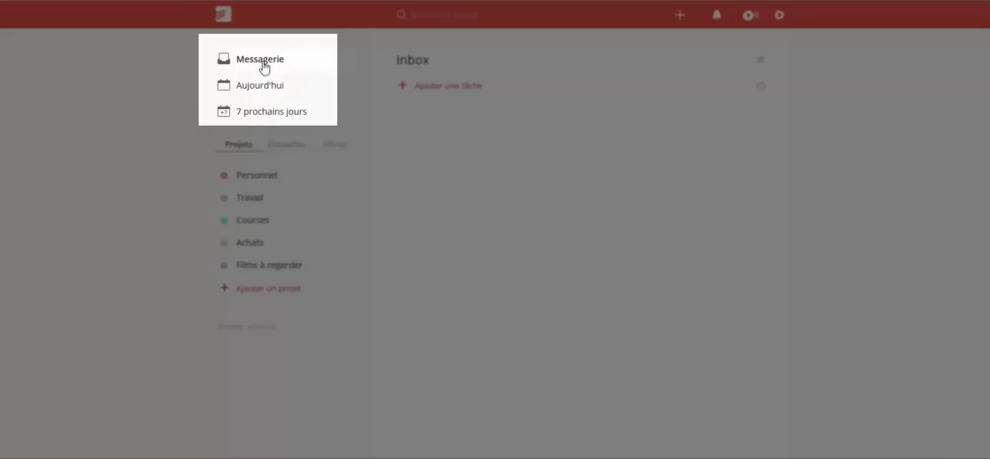
# - View the tasks scheduled for today and for the next 7 days
pyautogui.click(265, 88)
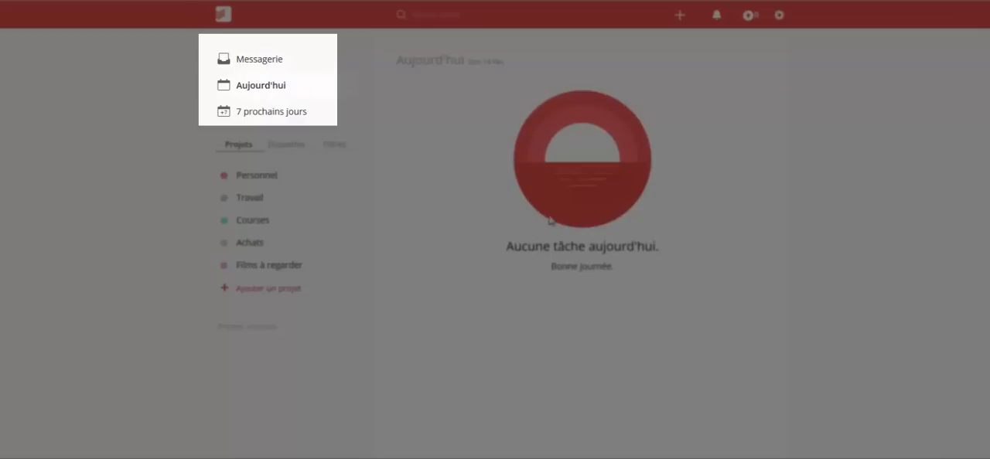
pyautogui.click(301, 114)
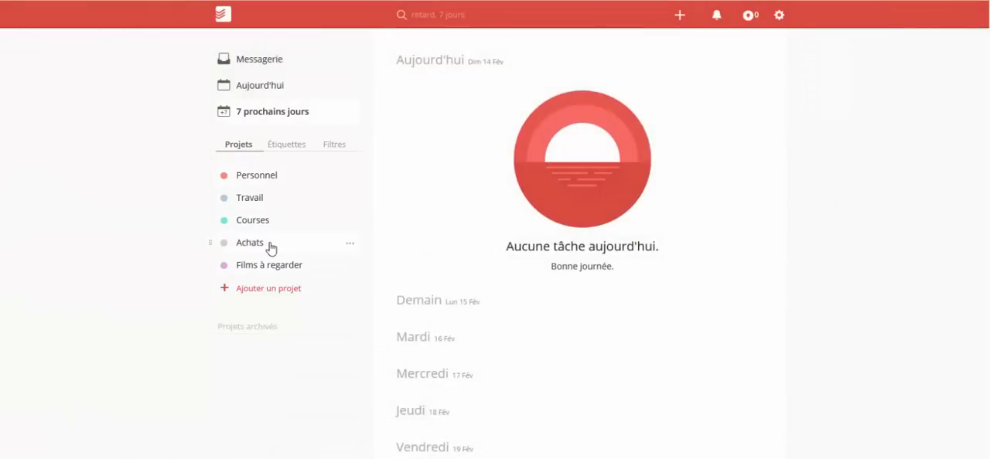
# - Check the productivity overview and the notifications, closing each one and returning to the inbox
pyautogui.click(748, 17)
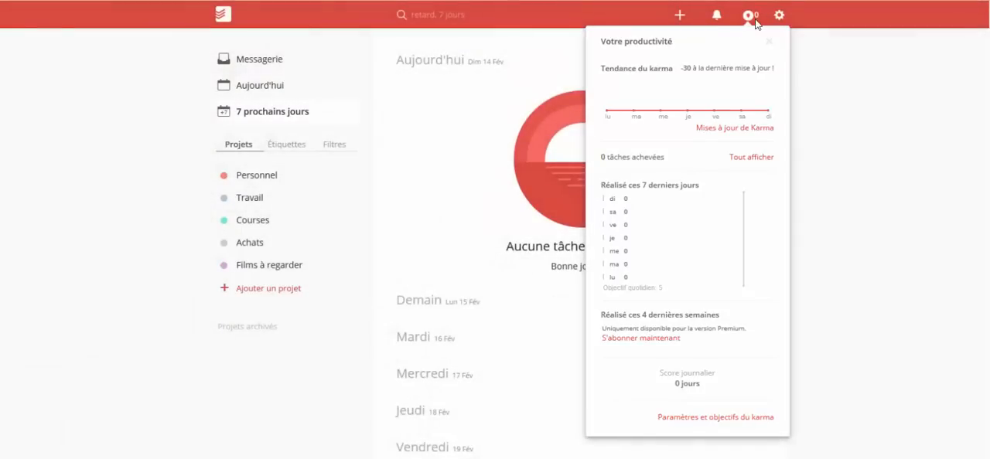
pyautogui.click(755, 20)
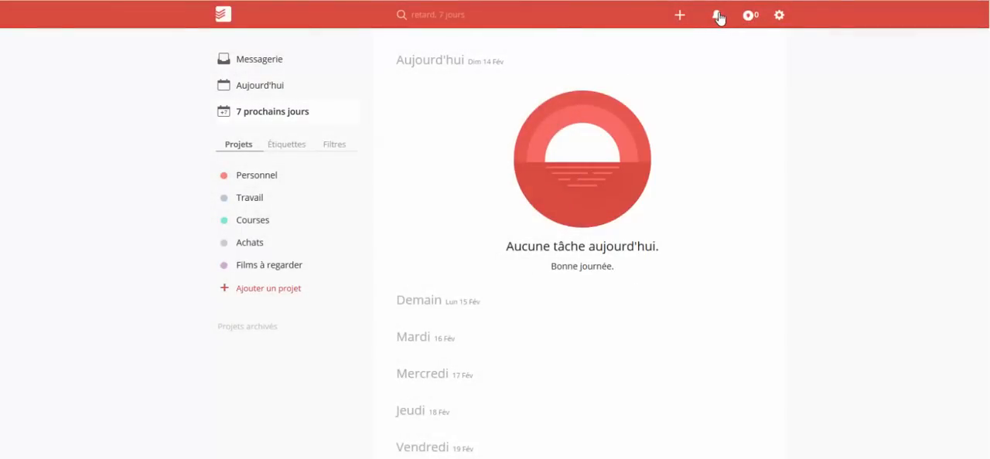
pyautogui.click(718, 16)
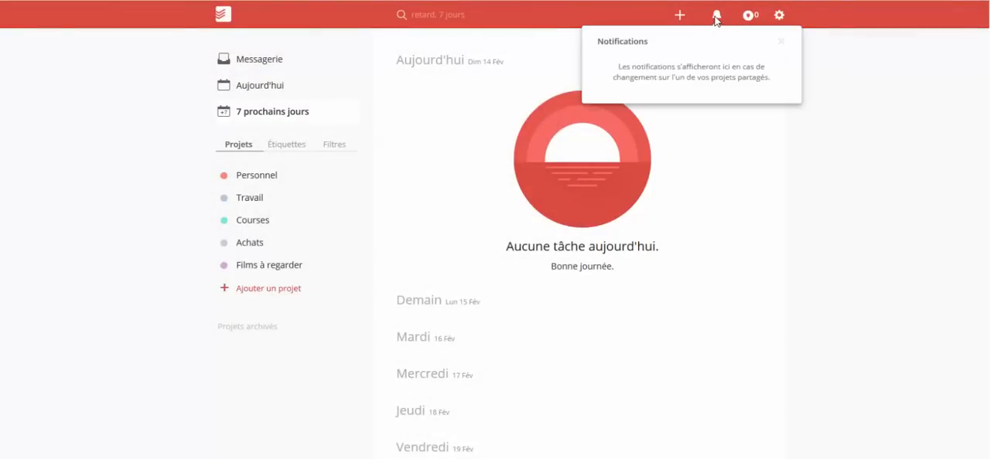
pyautogui.click(716, 19)
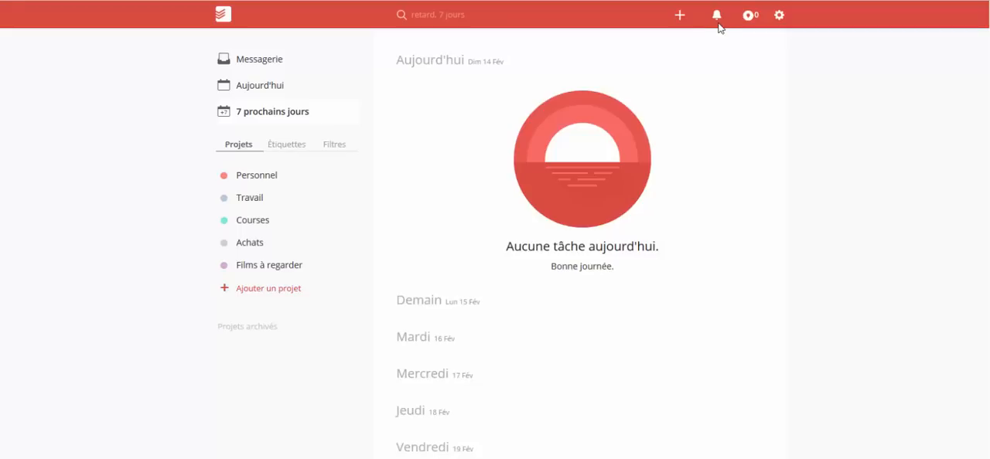
pyautogui.click(276, 61)
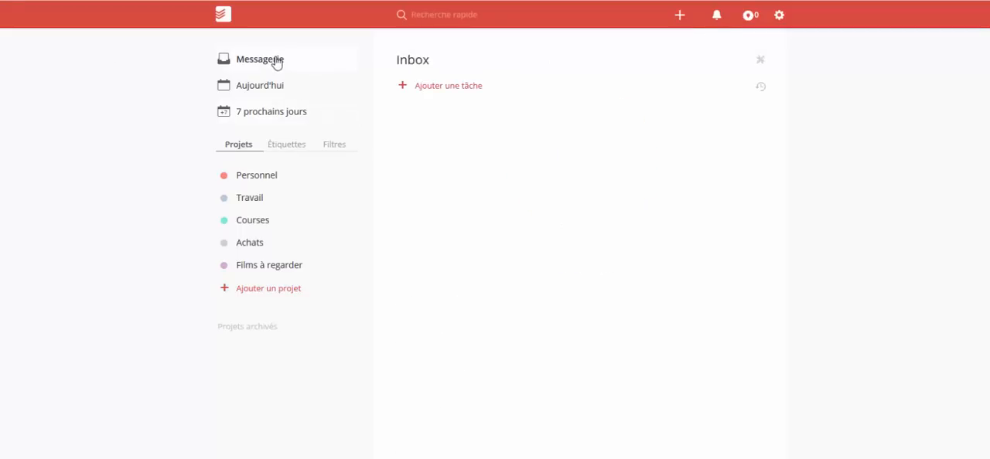
# - Add a project named Tutos with a green colour marker
pyautogui.click(273, 179)
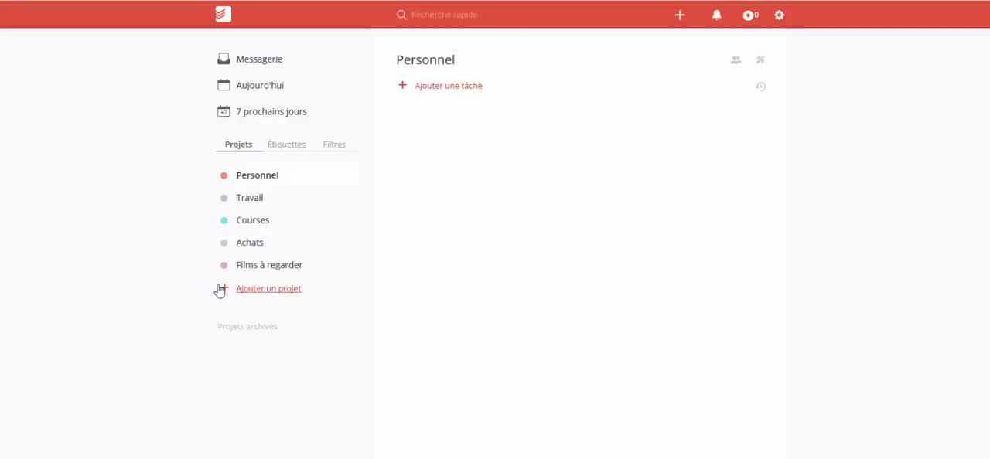
pyautogui.click(323, 232)
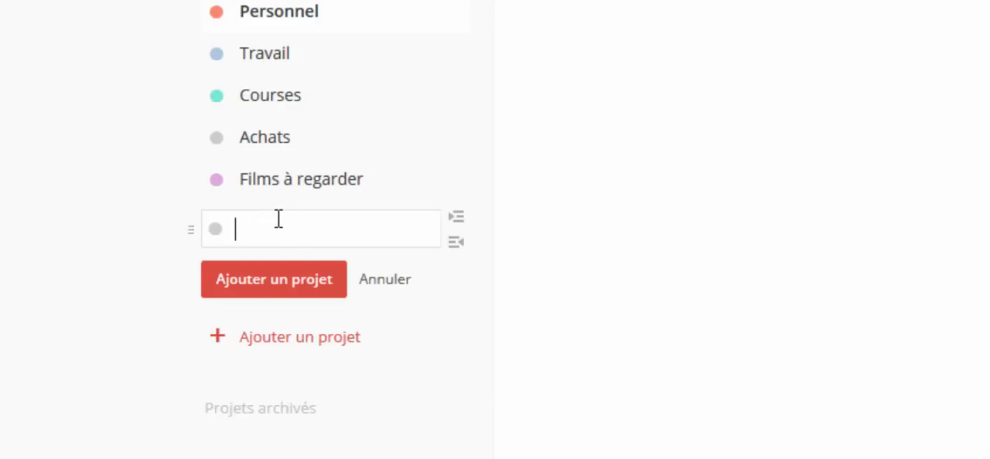
pyautogui.write('Tutos')
pyautogui.click(218, 228)
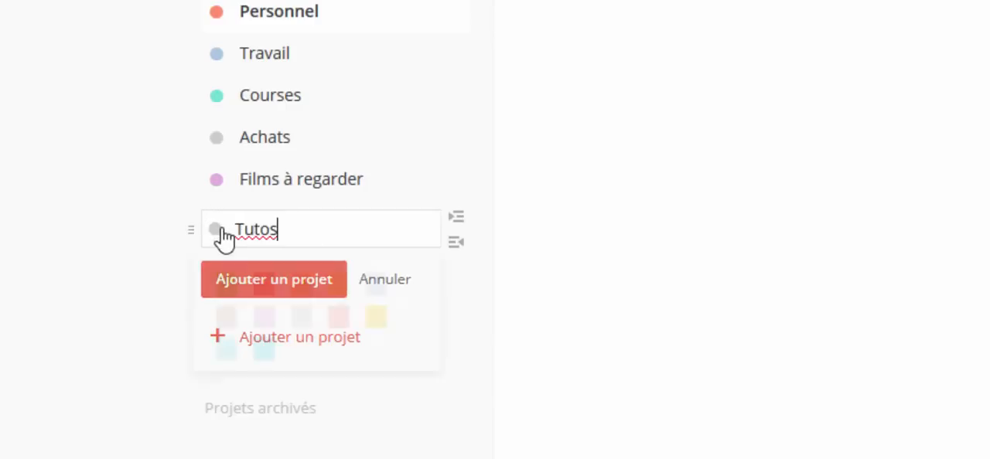
pyautogui.click(230, 288)
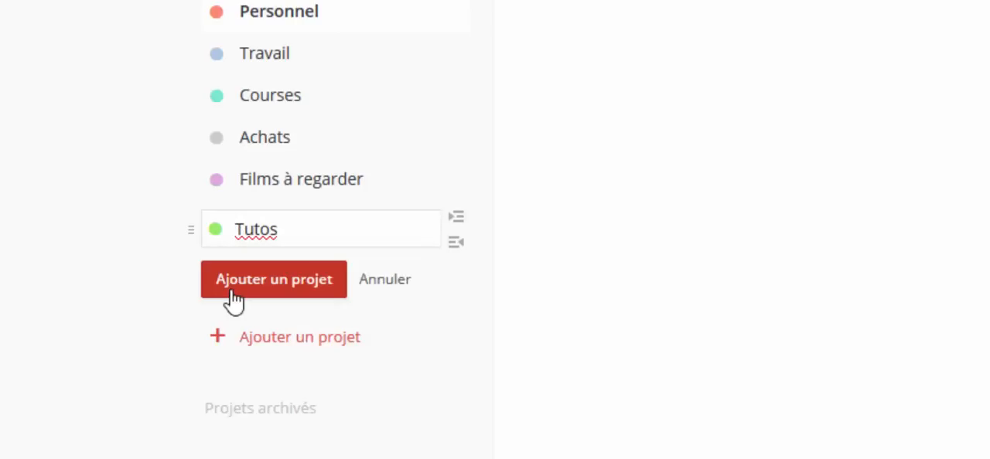
pyautogui.click(275, 300)
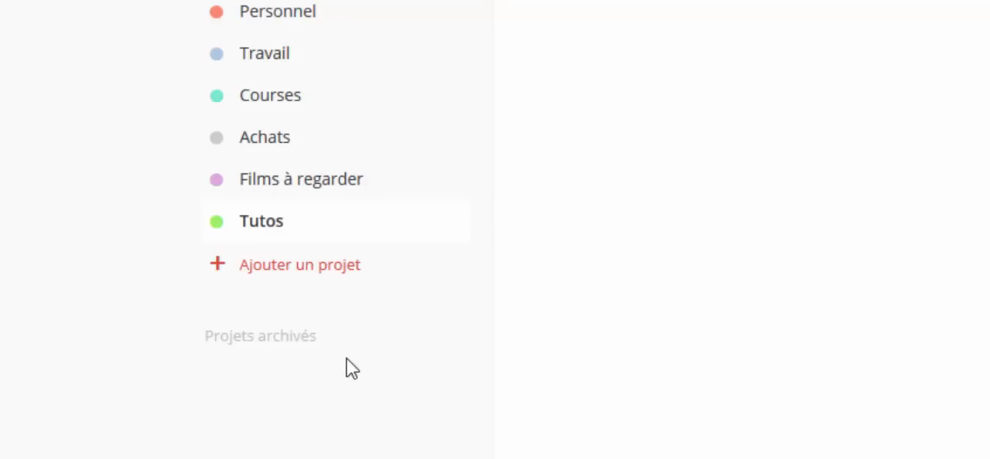
# - Add another green project named A publier below Tutos
pyautogui.click(254, 267)
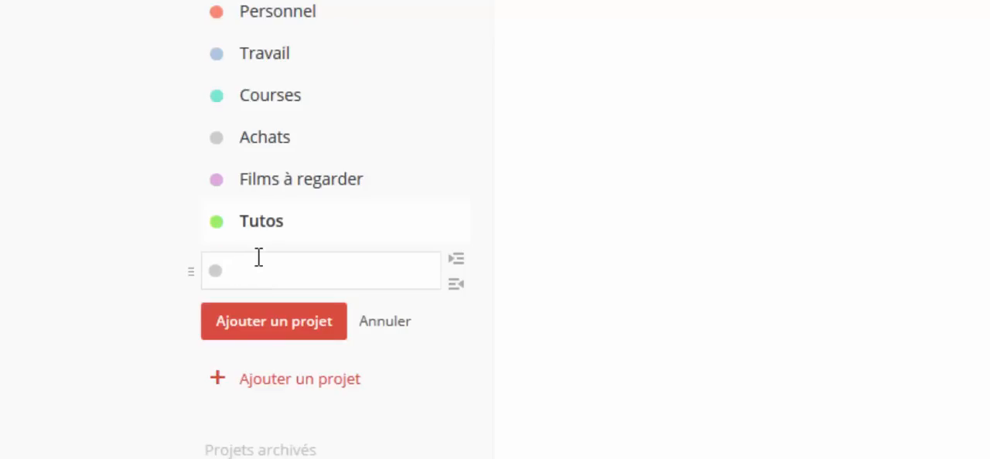
pyautogui.write('A publier')
pyautogui.click(215, 271)
pyautogui.click(235, 325)
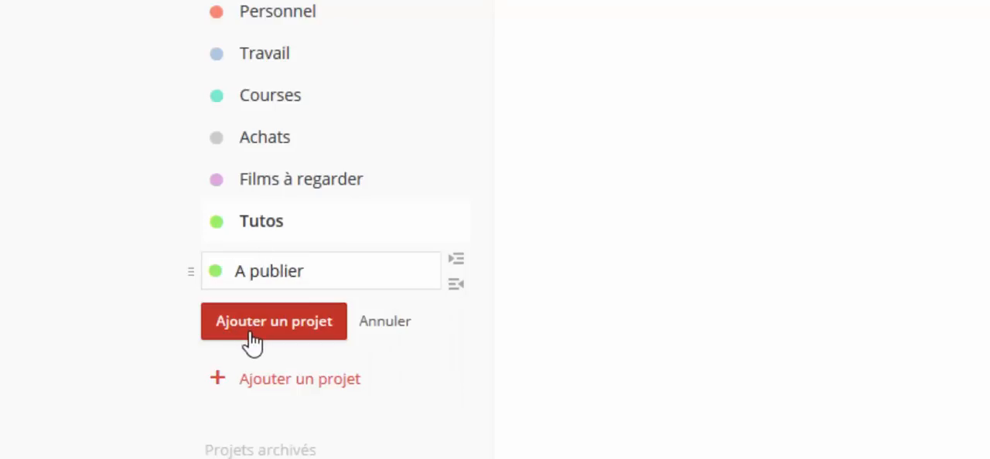
pyautogui.click(254, 335)
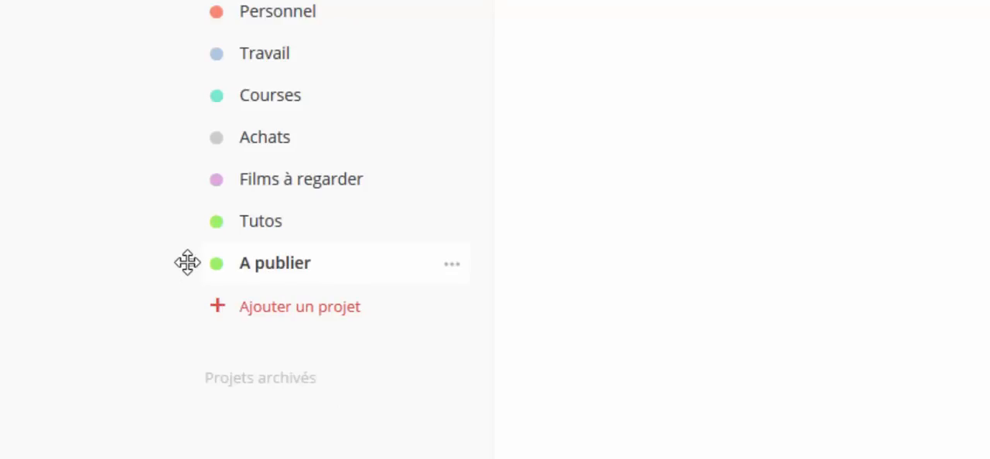
# - Nest A publier as a subproject of Tutos, and collapse and re-expand the parent project
pyautogui.moveTo(189, 264); pyautogui.dragTo(254, 272)
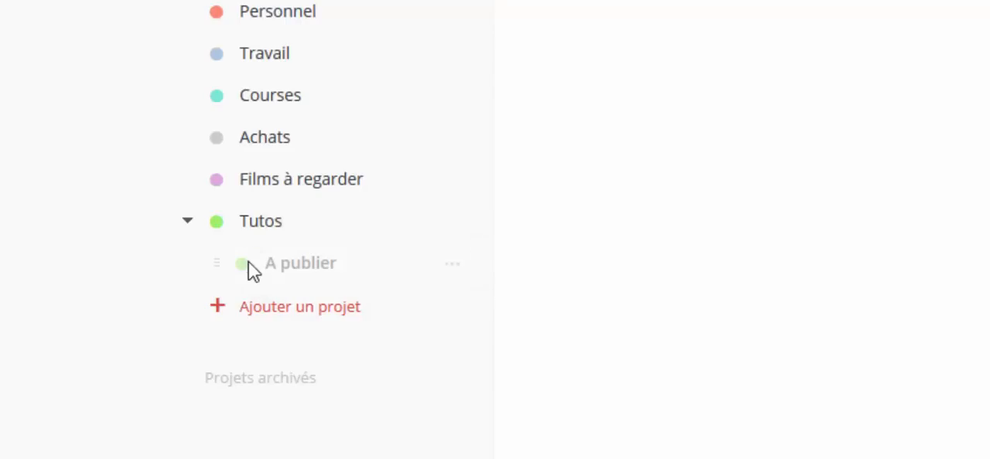
pyautogui.click(187, 225)
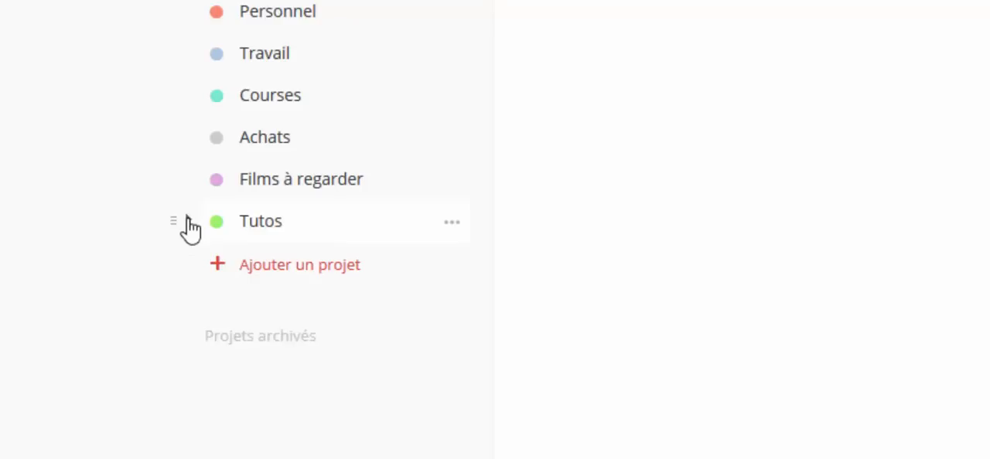
pyautogui.click(187, 222)
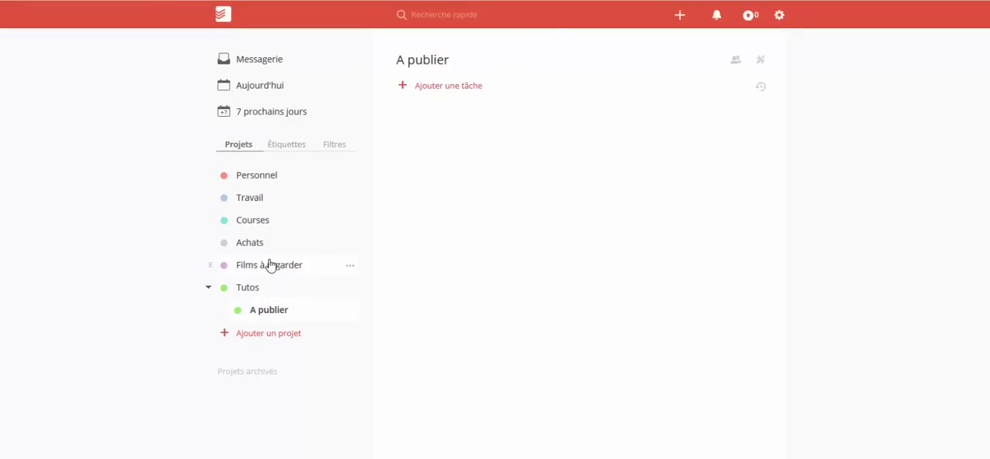
# - Start a task named "Ave Césare" in the Films à regarder project
pyautogui.click(265, 266)
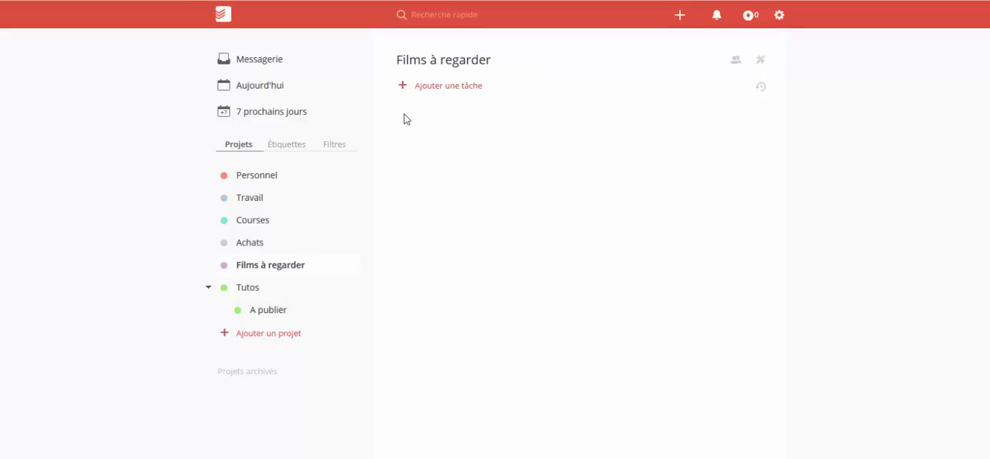
pyautogui.click(437, 86)
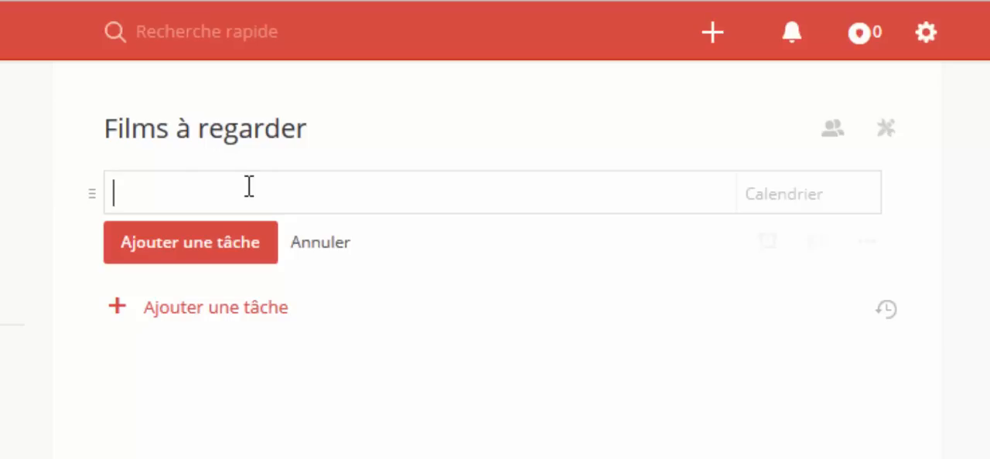
pyautogui.write('Ave Cesare')
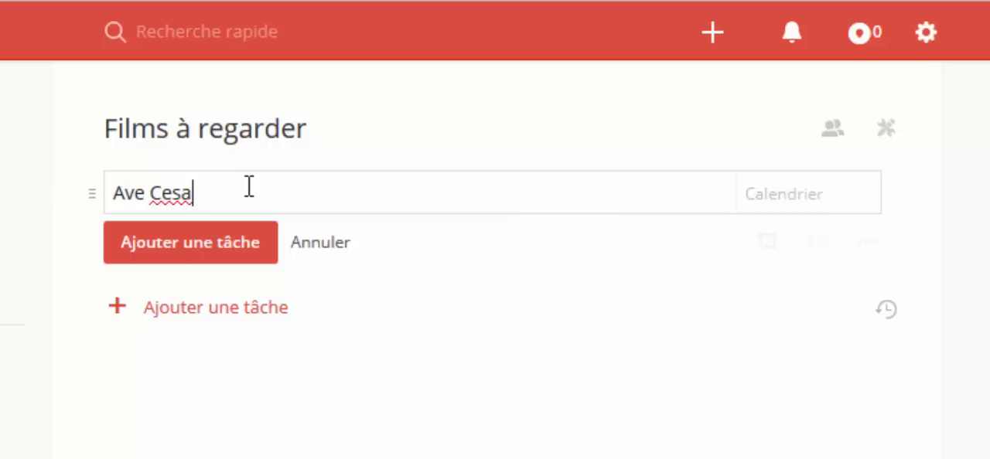
pyautogui.press('Left')
pyautogui.press('Left')
pyautogui.press('Left')
pyautogui.press('Left')
pyautogui.press('BackSpace')
pyautogui.write('é')
# - Schedule the Ave Césare task for 17 February 2016 with the yellow priority flag and add it
pyautogui.click(779, 192)
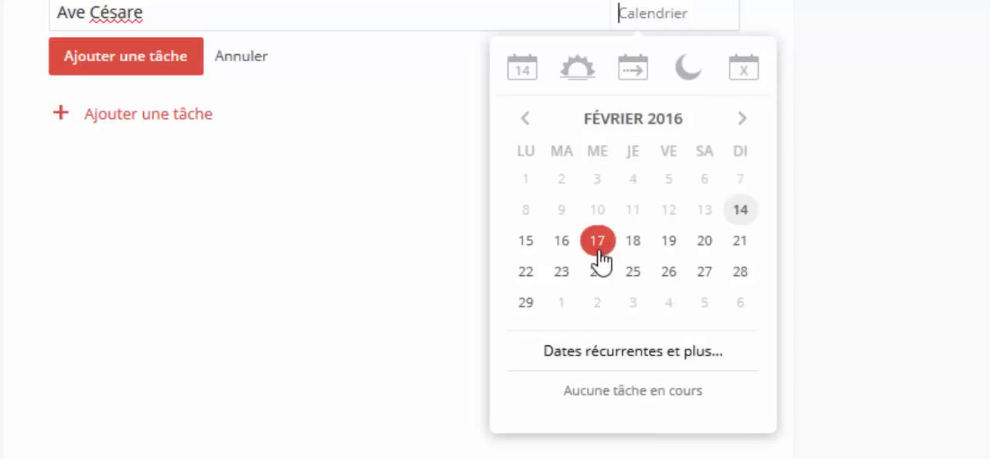
pyautogui.click(599, 246)
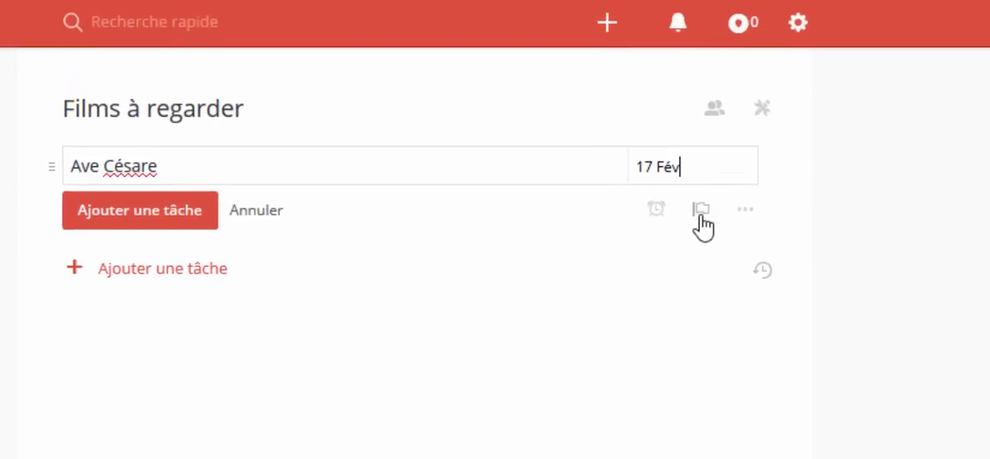
pyautogui.click(700, 211)
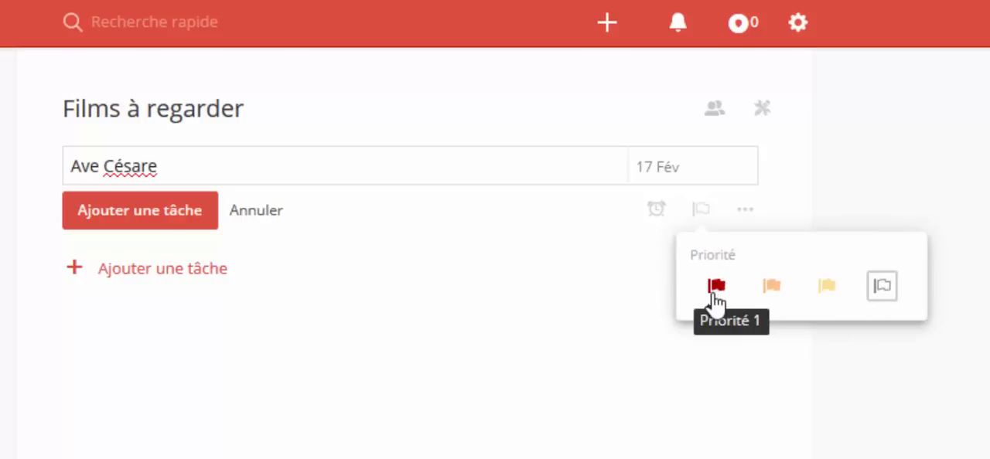
pyautogui.click(826, 291)
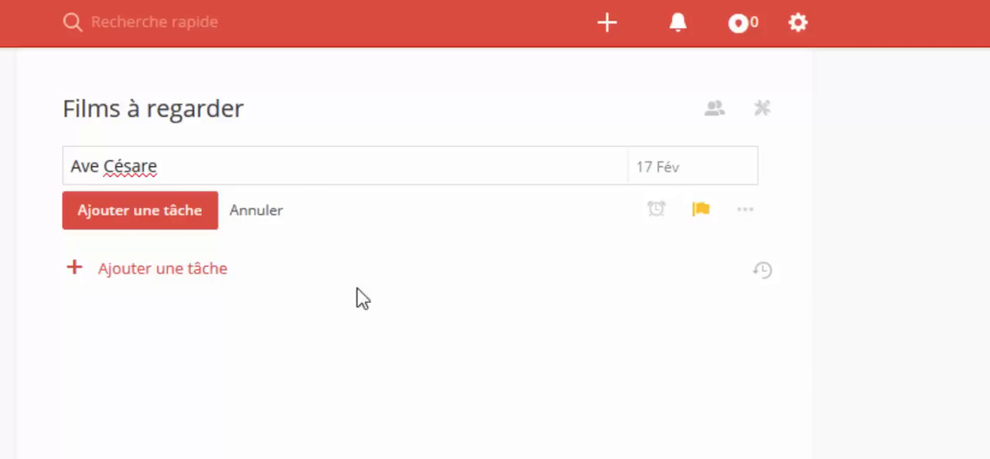
pyautogui.click(157, 216)
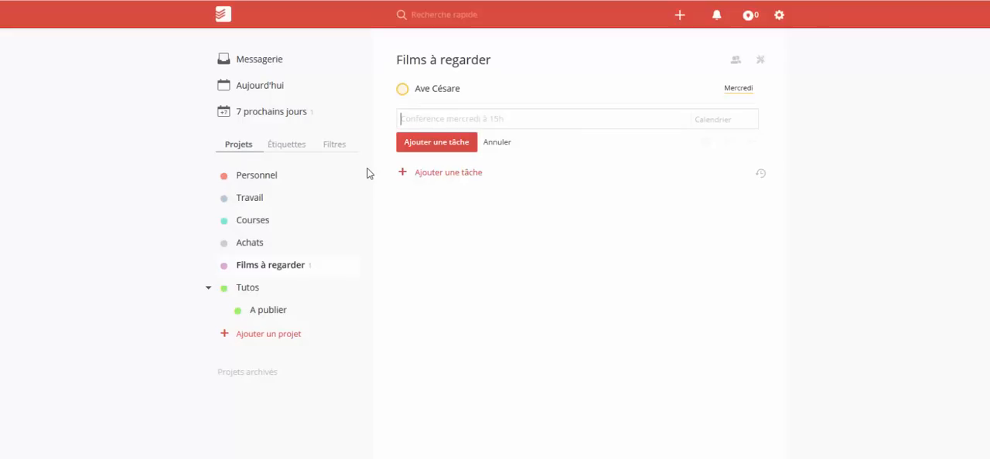
# - Start a task named "Répondres aux mails" in the Travail project
pyautogui.click(257, 203)
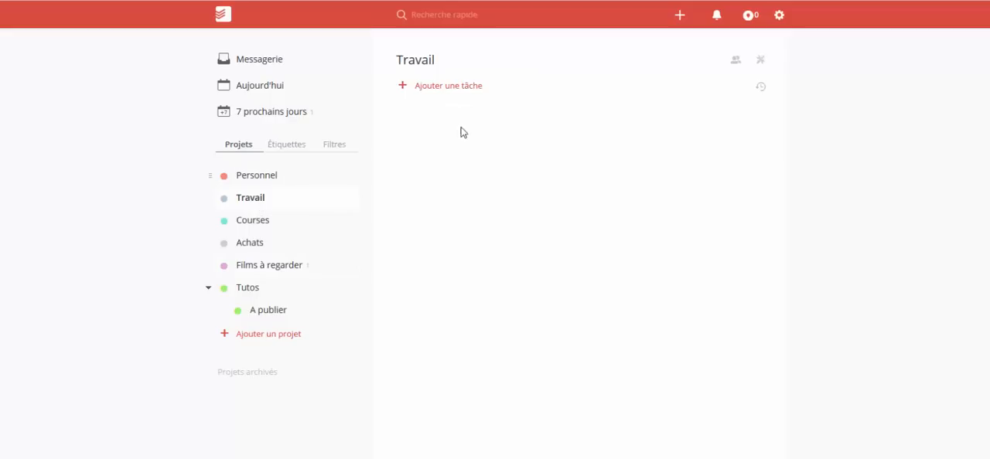
pyautogui.click(449, 87)
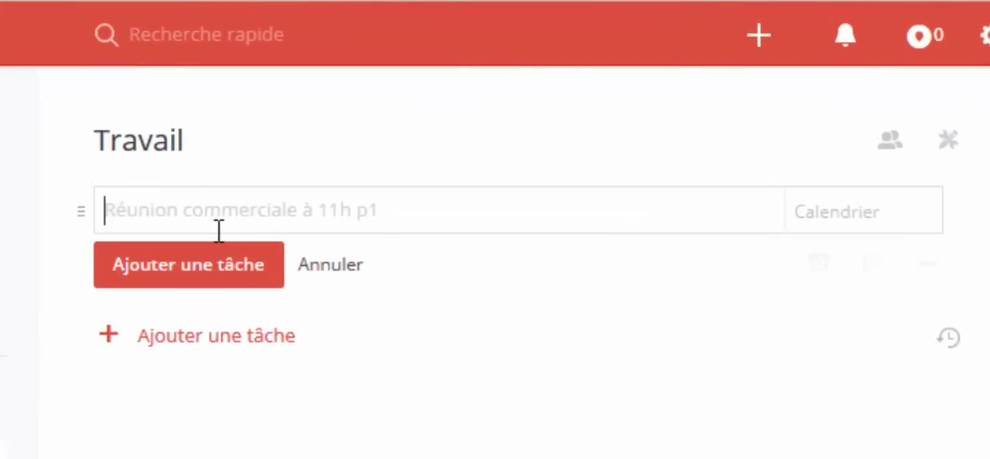
pyautogui.write('Répo')
pyautogui.press('BackSpace')
pyautogui.write('ondres aux mails')
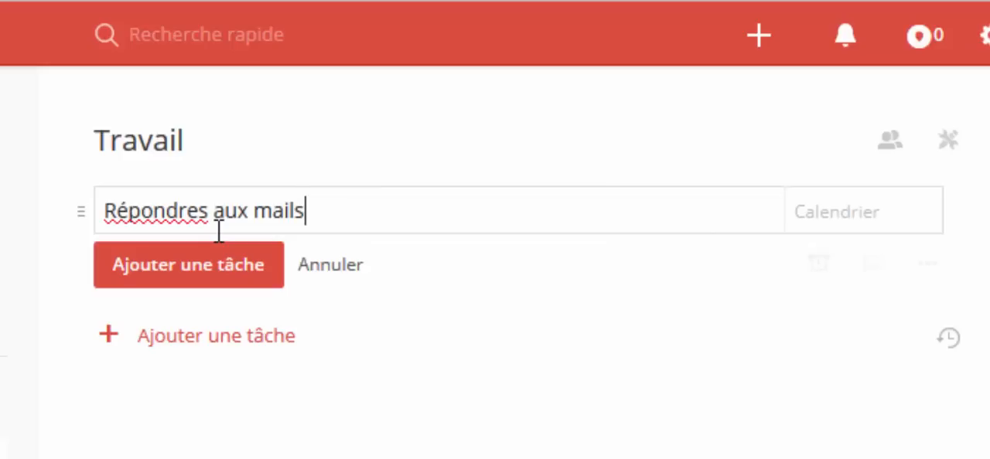
# - Enter "chaque vendredi" as the recurring due date of the Répondres aux mails task
pyautogui.click(829, 211)
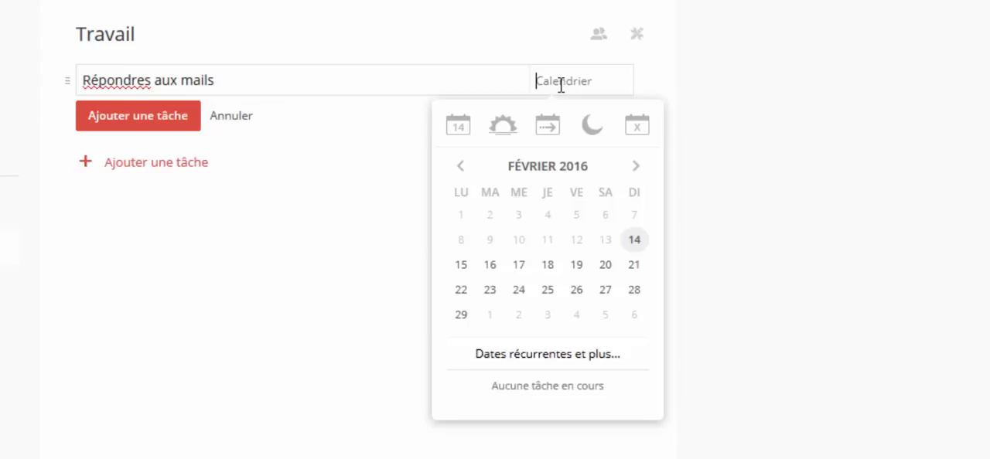
pyautogui.write('c')
pyautogui.write('haque vendr')
pyautogui.write('edi')
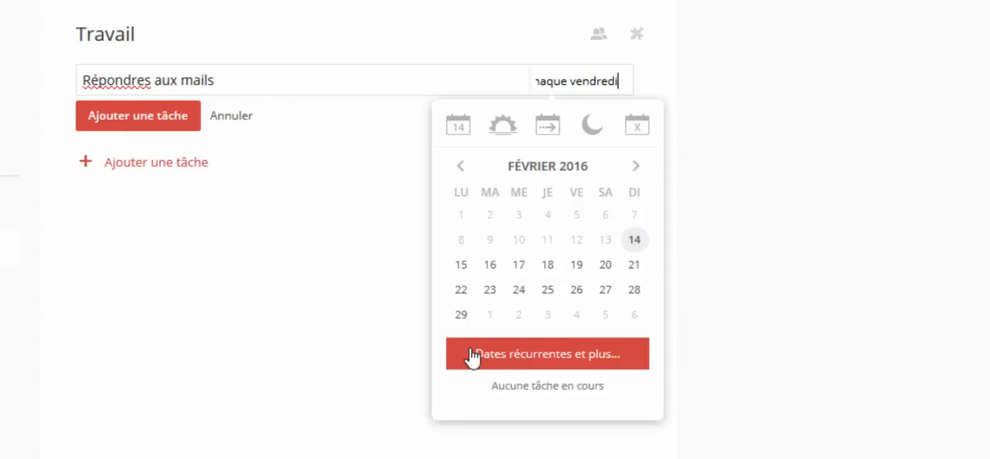
# - Open the help article on recurring dates and read through the accepted date, time and recurrence formats
pyautogui.click(540, 363)
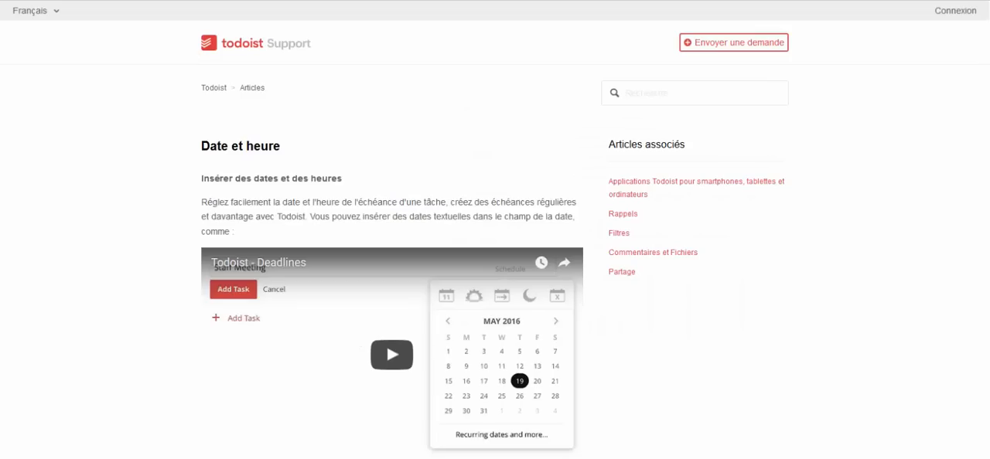
pyautogui.scroll(-3, 156, 109)
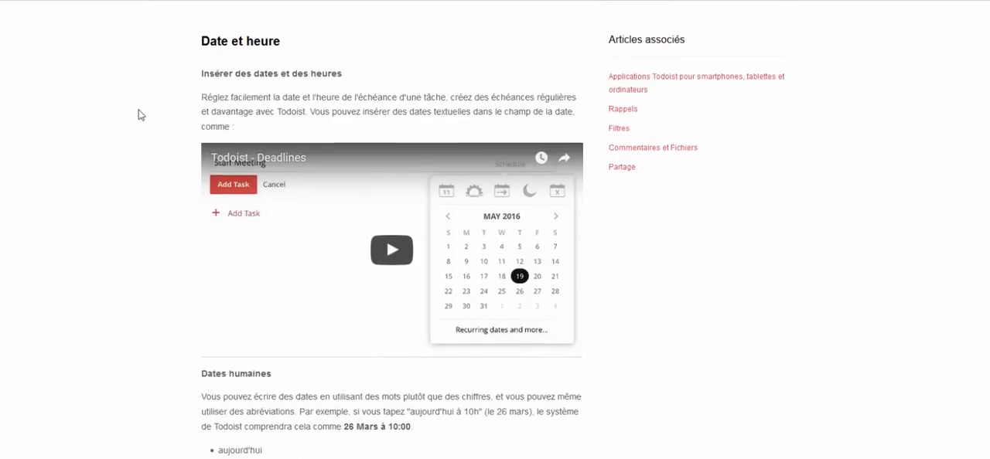
pyautogui.scroll(-3, 116, 217)
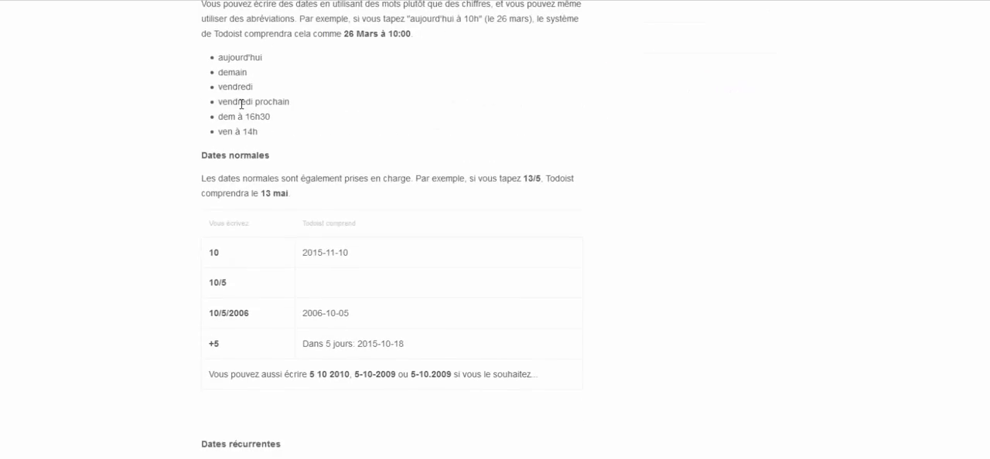
pyautogui.scroll(-4, 239, 104)
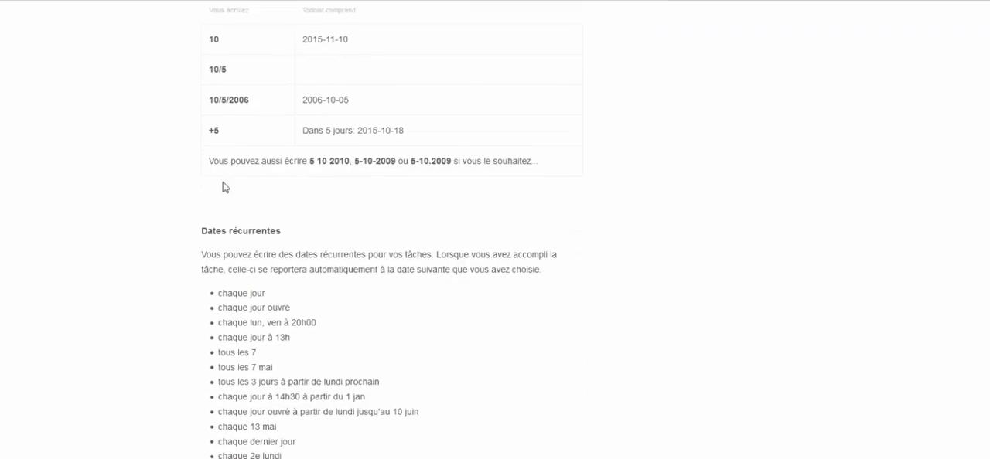
pyautogui.scroll(-2, 256, 200)
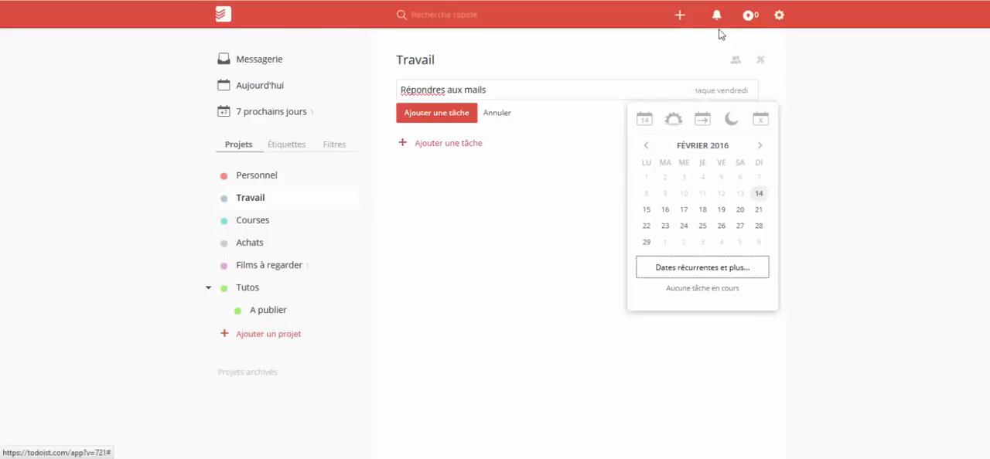
# - Extend the recurring due date to "chaque vendredi à 18h" and add the Répondres aux mails task to Travail
pyautogui.write('chaque vendredi')
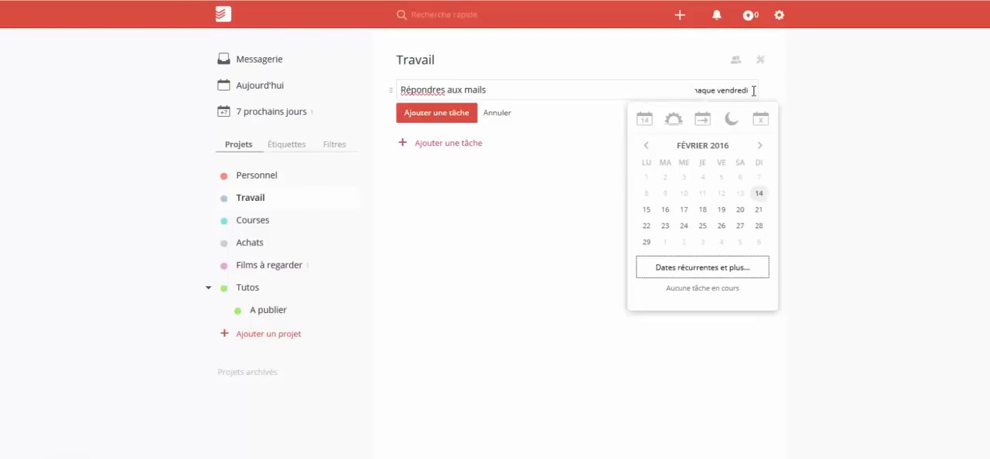
pyautogui.click(753, 91)
pyautogui.click(753, 90)
pyautogui.click(753, 91)
pyautogui.click(753, 91)
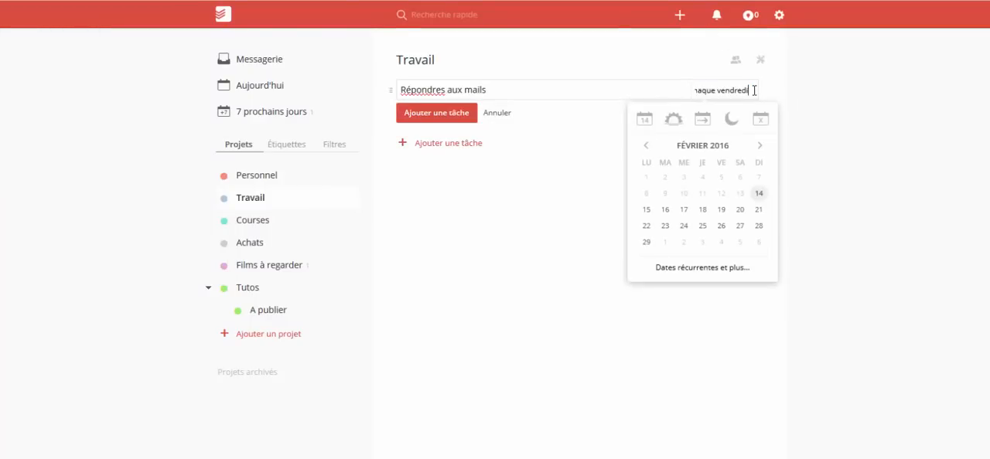
pyautogui.write('à 18h')
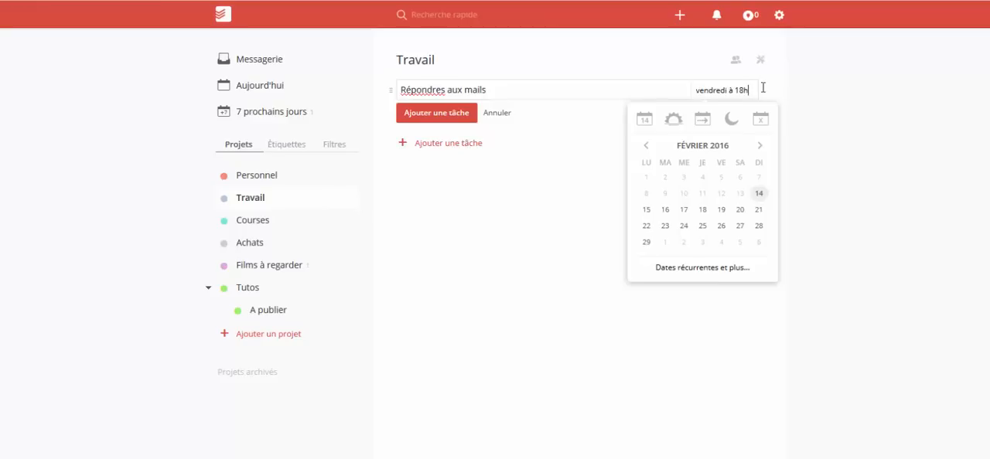
pyautogui.click(562, 224)
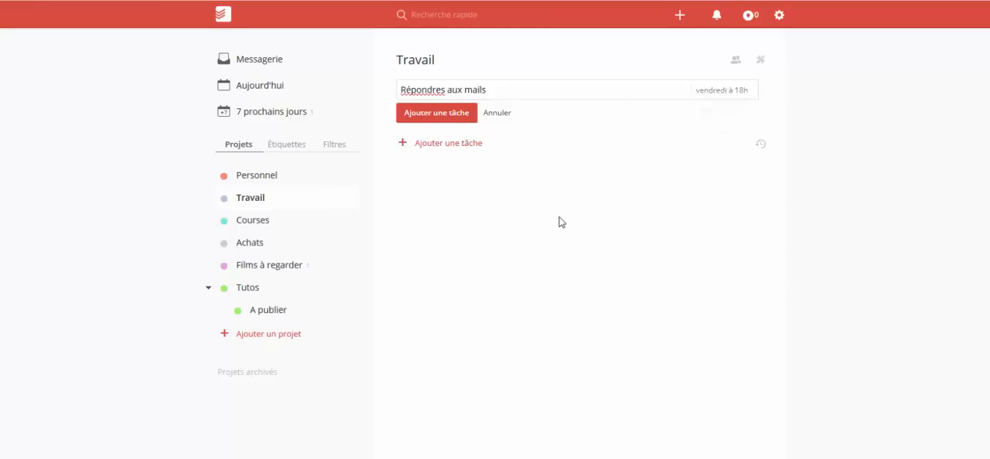
pyautogui.click(465, 125)
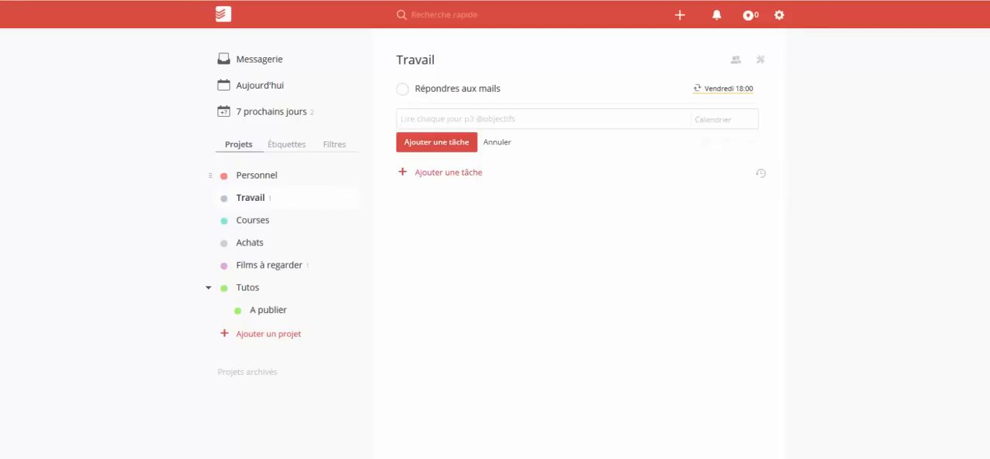
# - Review the tasks for today and the next 7 days, and mark Ave Césare and Répondres aux mails as completed
pyautogui.click(288, 94)
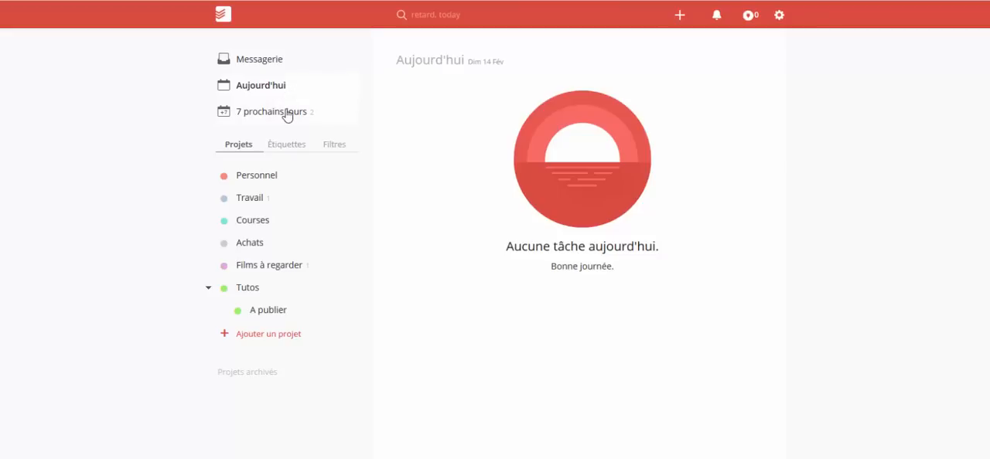
pyautogui.click(288, 116)
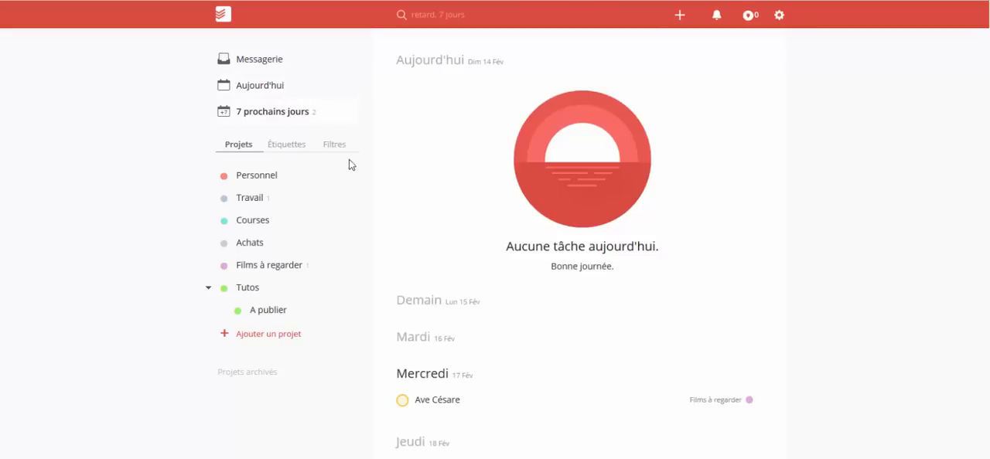
pyautogui.scroll(-4, 546, 348)
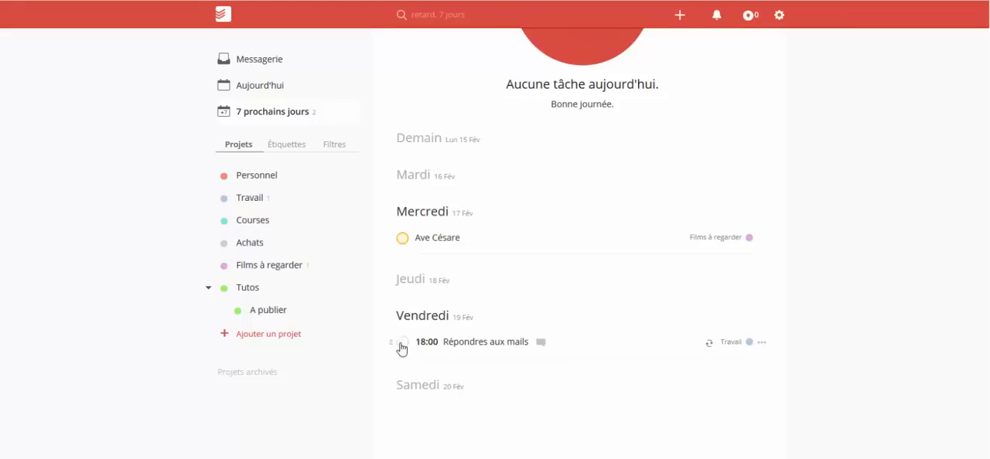
pyautogui.click(402, 239)
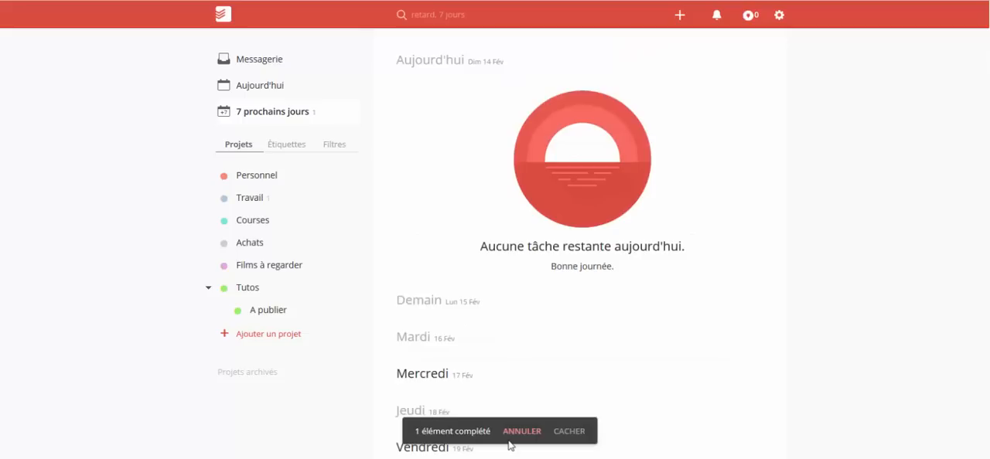
pyautogui.scroll(-2, 477, 352)
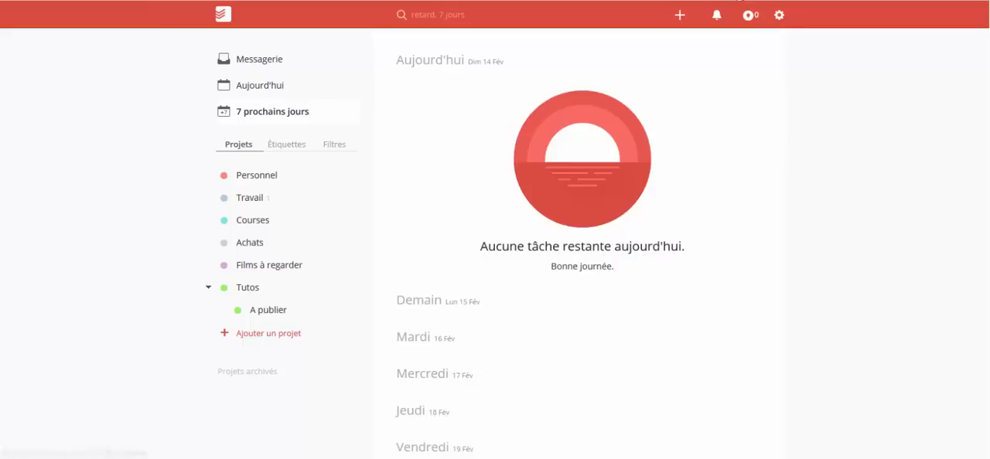
# - Examine the productivity overview and the karma levels with their recent updates
pyautogui.click(747, 17)
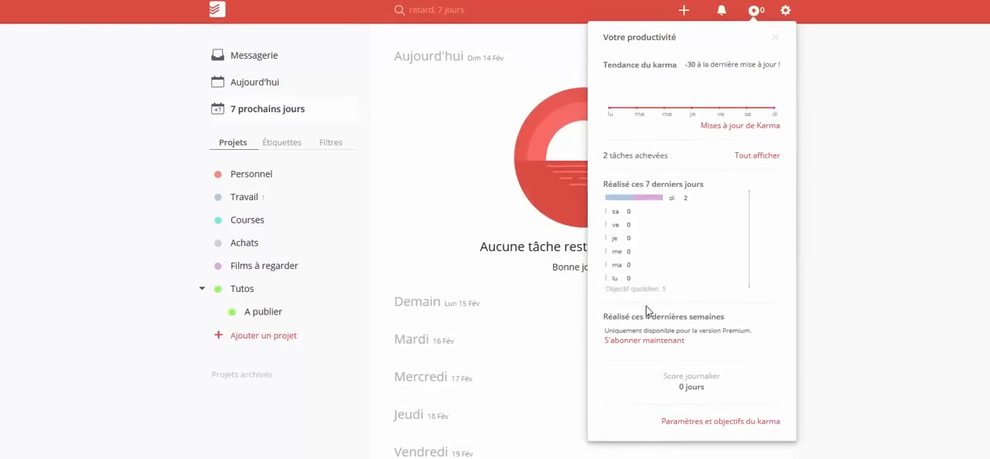
pyautogui.moveTo(654, 289)
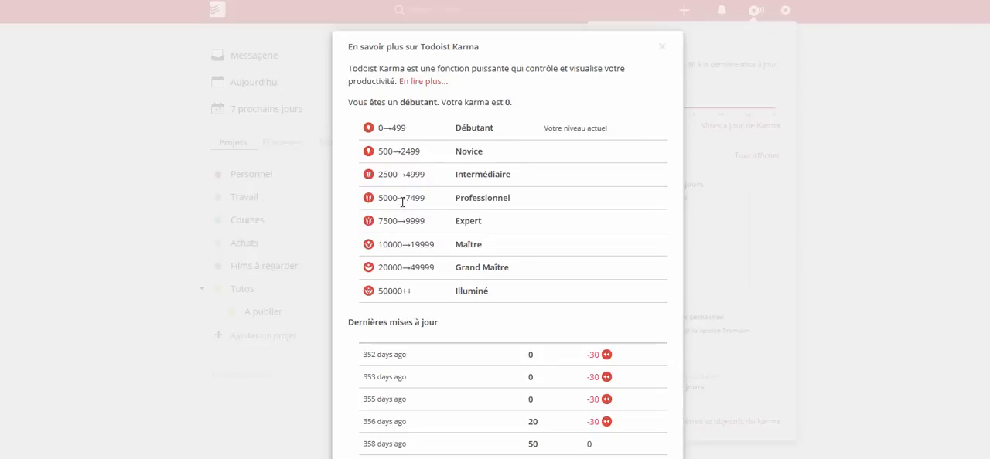
pyautogui.press('Escape')
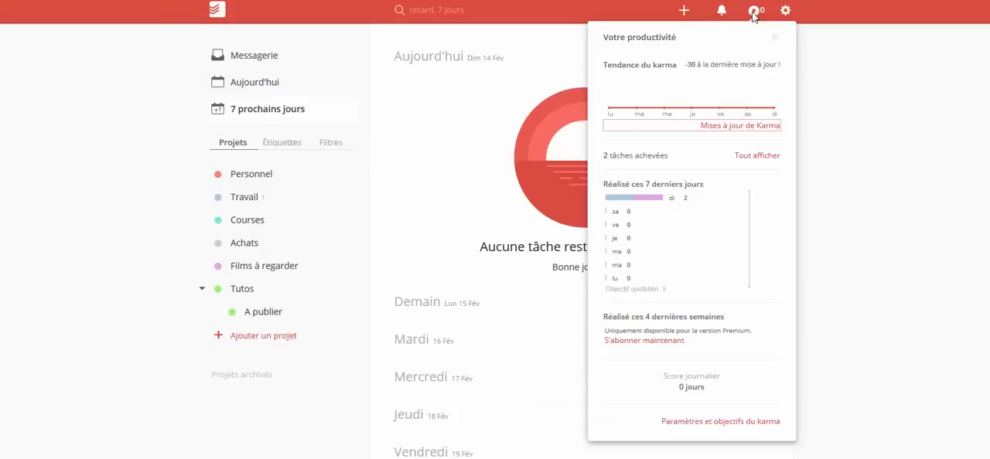
# - Open the karma settings and goals and examine the daily goal, weekly goal, days off and vacation mode options
pyautogui.click(747, 424)
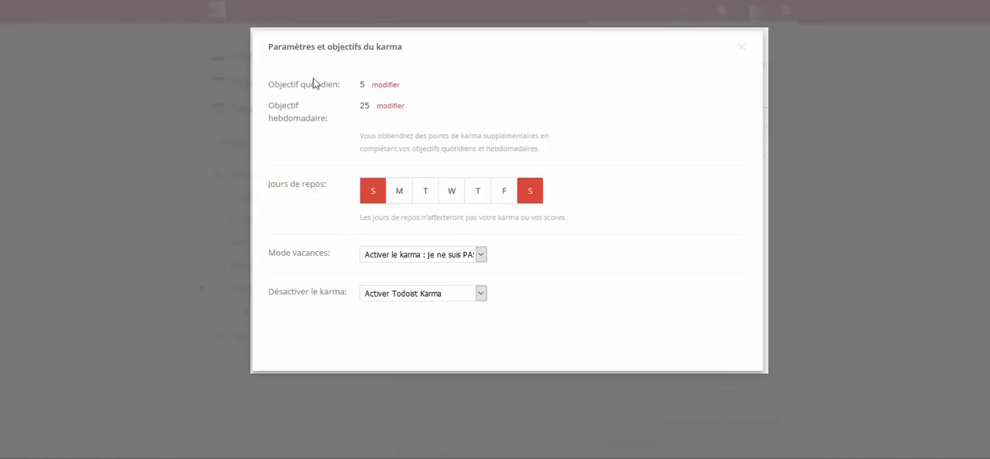
pyautogui.doubleClick(362, 86)
pyautogui.click(362, 89)
pyautogui.moveTo(370, 109); pyautogui.dragTo(361, 110)
pyautogui.click(362, 111)
pyautogui.moveTo(338, 190); pyautogui.dragTo(267, 186)
pyautogui.click(371, 222)
pyautogui.moveTo(359, 219); pyautogui.dragTo(494, 224)
pyautogui.moveTo(443, 219); pyautogui.dragTo(355, 219)
pyautogui.click(350, 219)
pyautogui.click(531, 193)
pyautogui.click(529, 193)
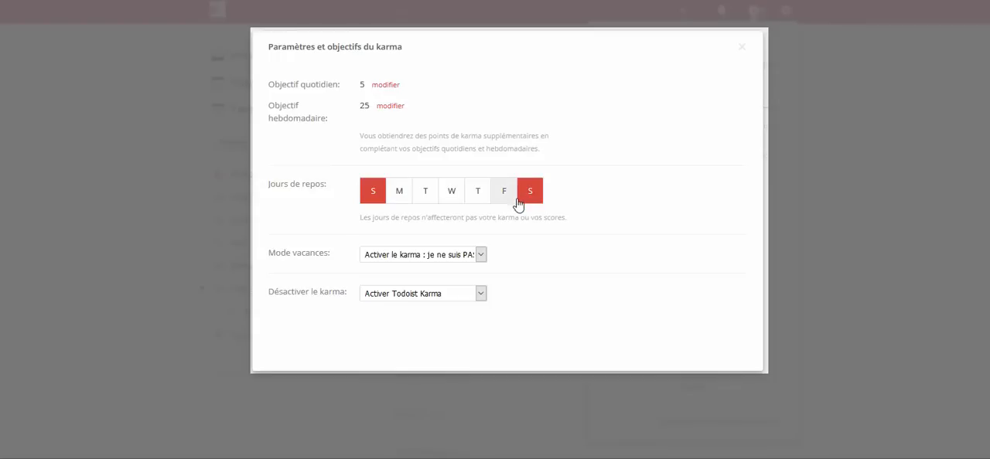
pyautogui.tripleClick(283, 252)
pyautogui.click(335, 251)
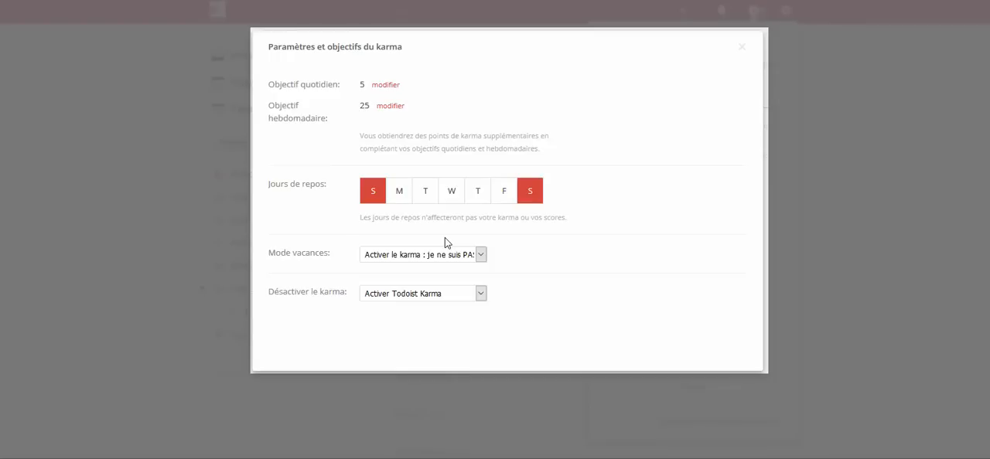
# - Switch vacation mode to "Désactiver le karma : je suis en vacances", set it back to active karma, and close the settings and productivity overview
pyautogui.click(435, 257)
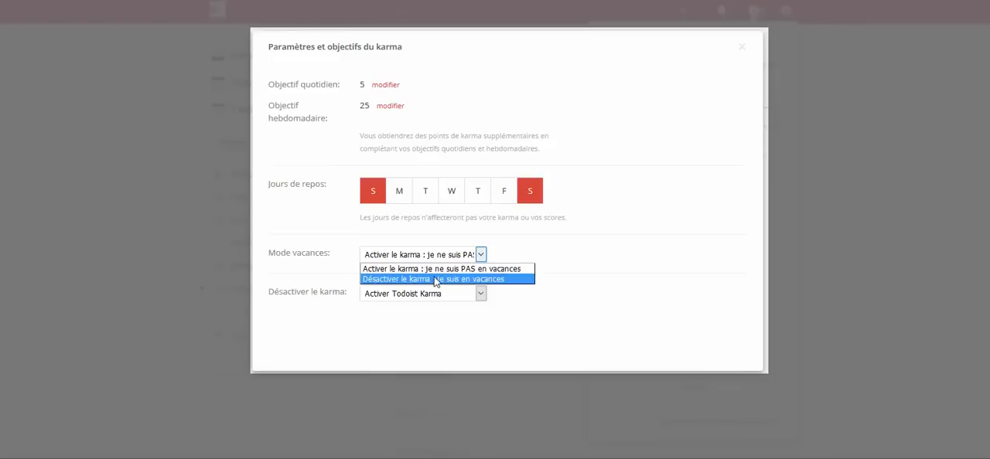
pyautogui.click(444, 280)
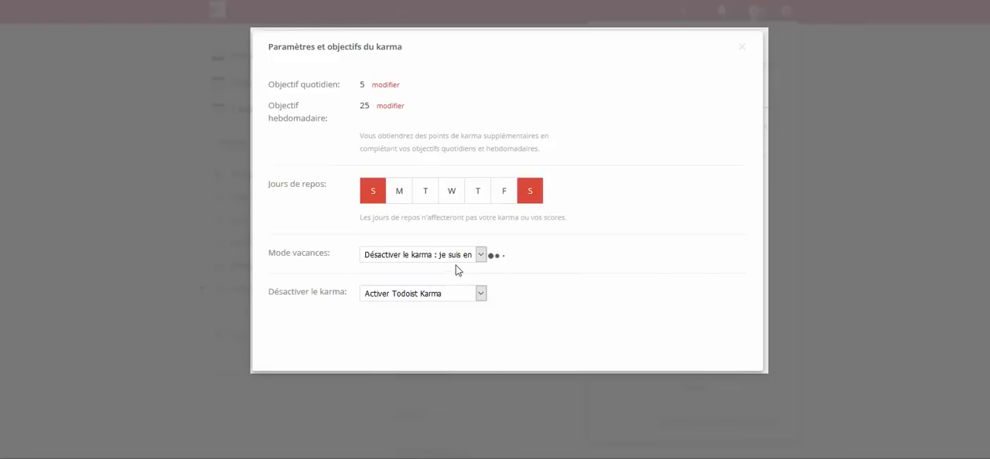
pyautogui.click(459, 258)
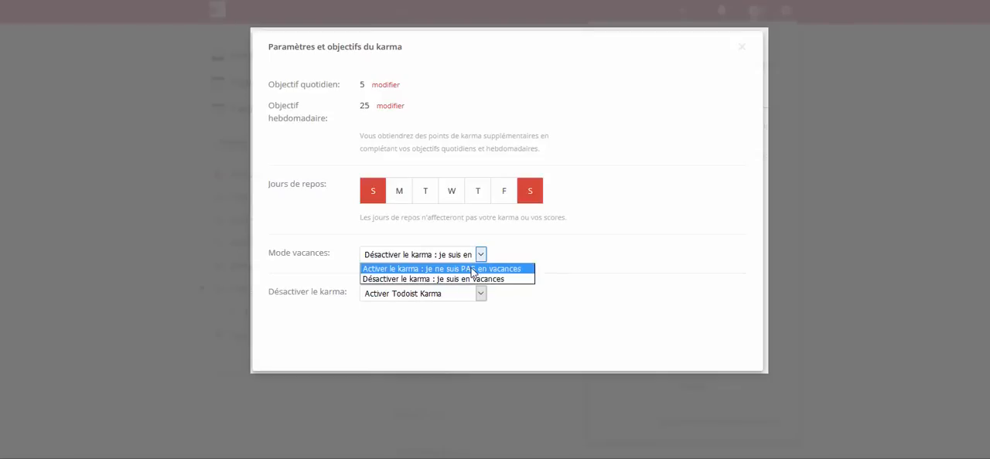
pyautogui.click(472, 269)
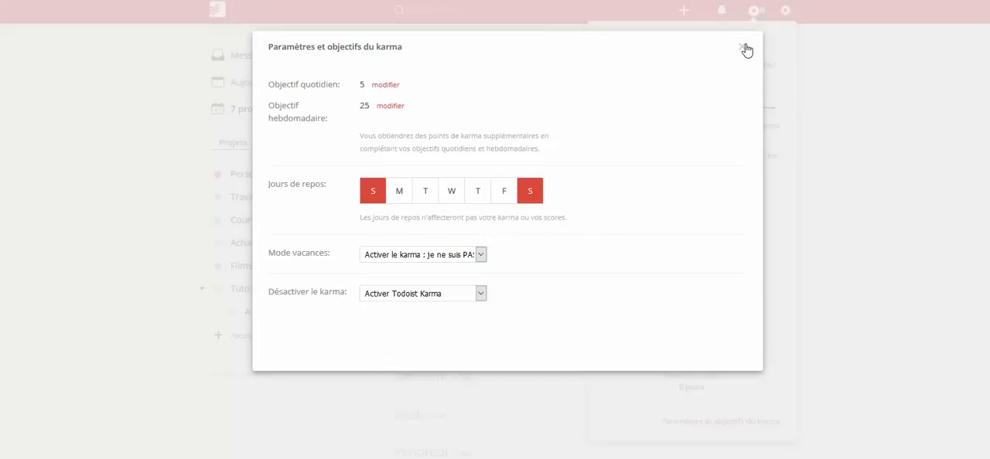
pyautogui.click(745, 49)
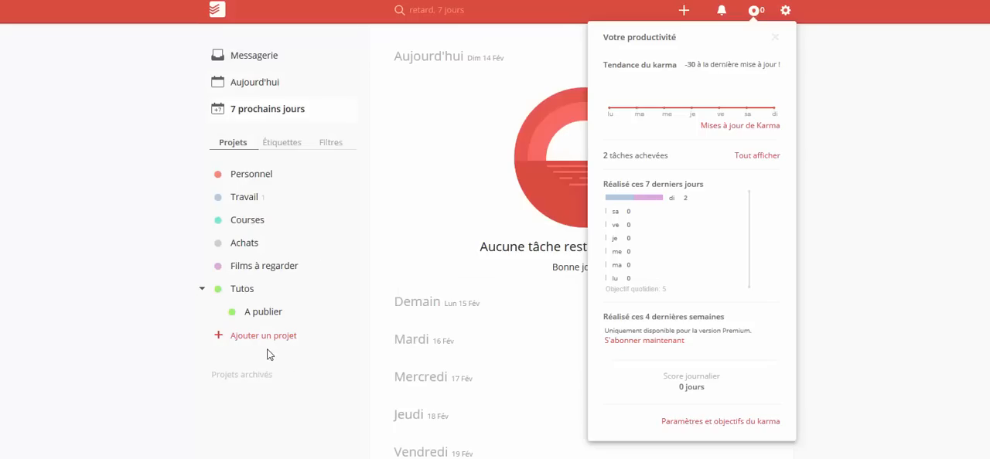
pyautogui.click(283, 266)
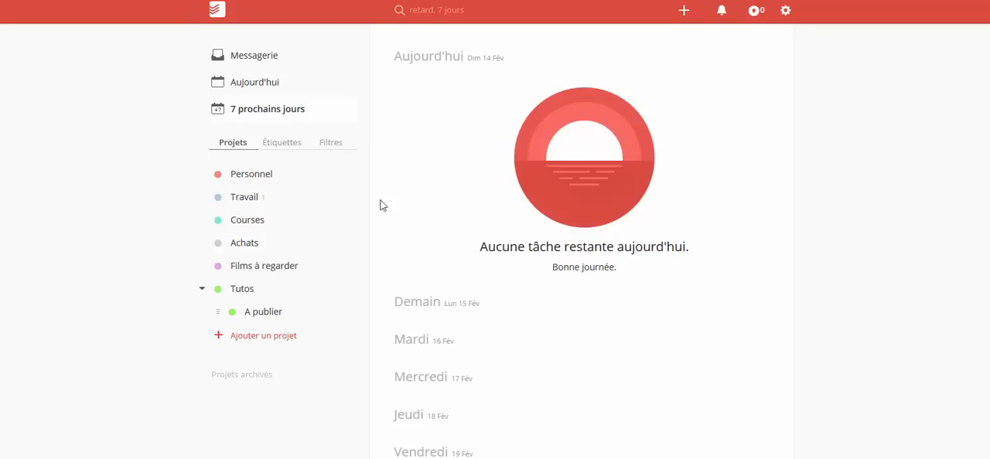
# - Display the list of filters and try to add a new filter, dismissing the Premium offer
pyautogui.click(331, 147)
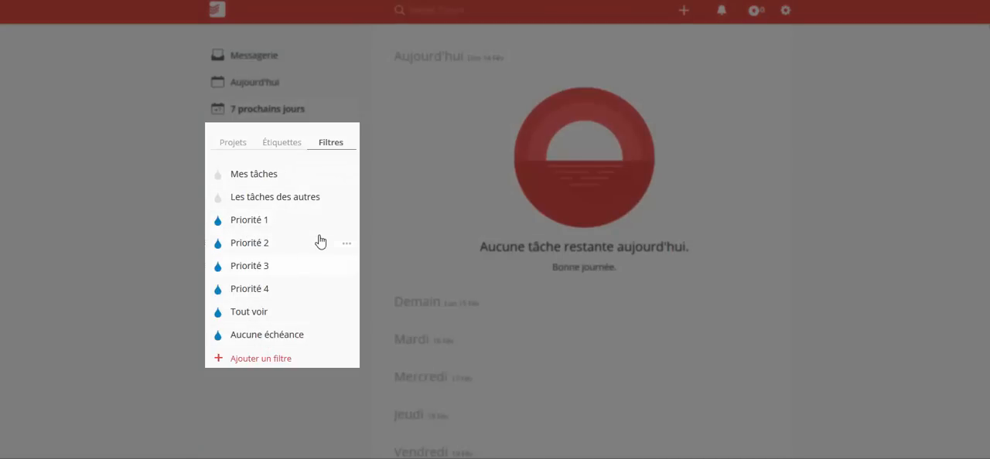
pyautogui.click(236, 358)
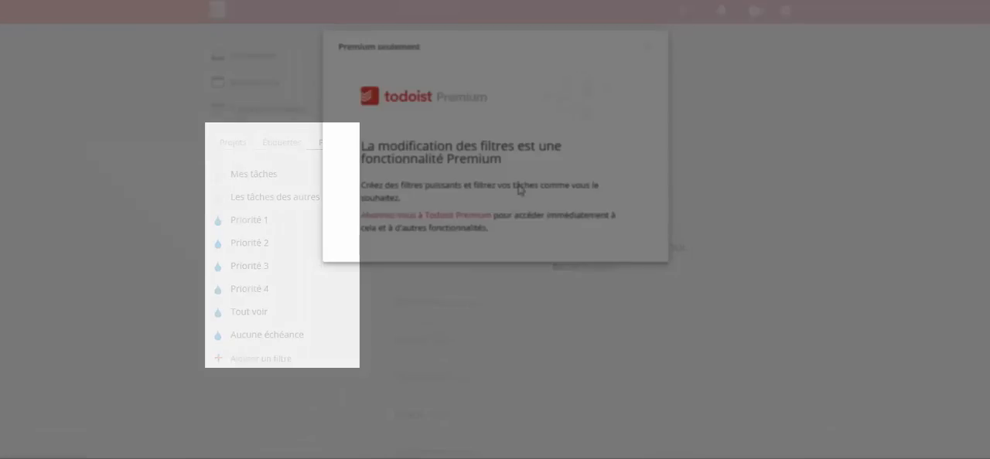
pyautogui.click(650, 48)
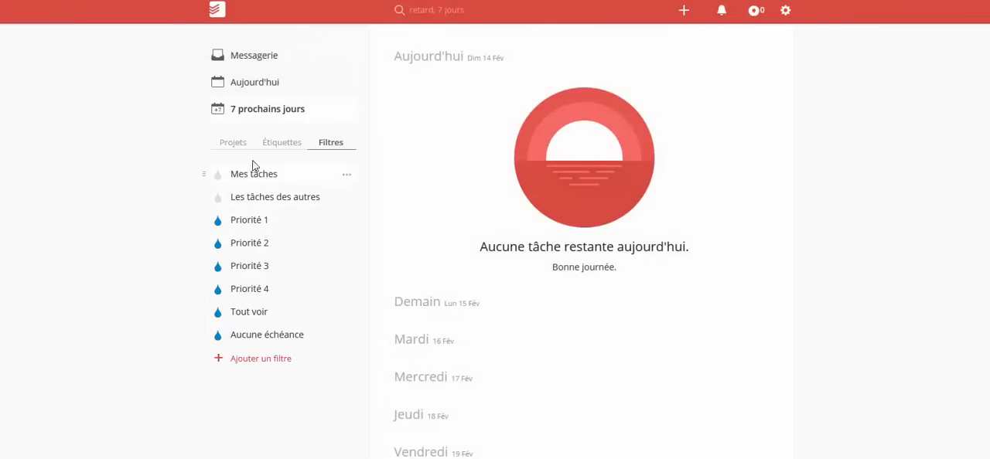
# - Switch from the filters back to the project list, and examine the Todoist support page listing the apps and plugins for each platform
pyautogui.click(235, 143)
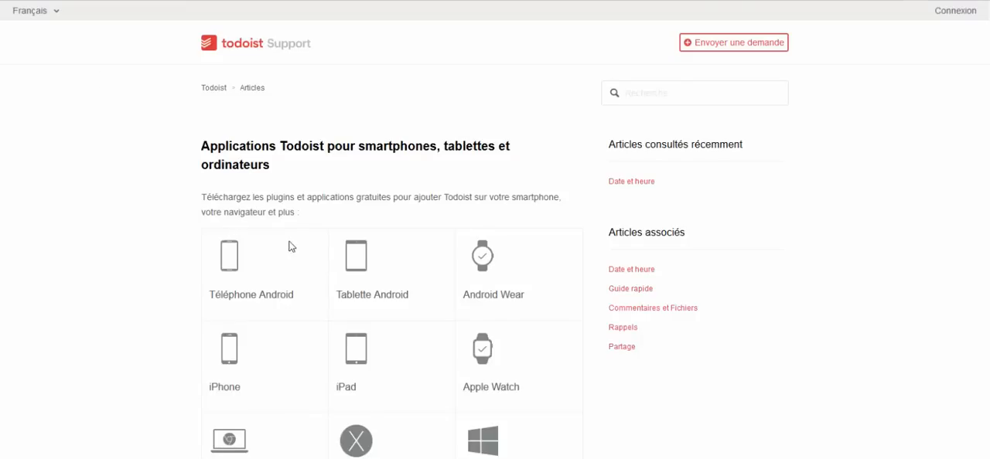
pyautogui.scroll(-5, 302, 251)
pyautogui.scroll(-3, 333, 243)
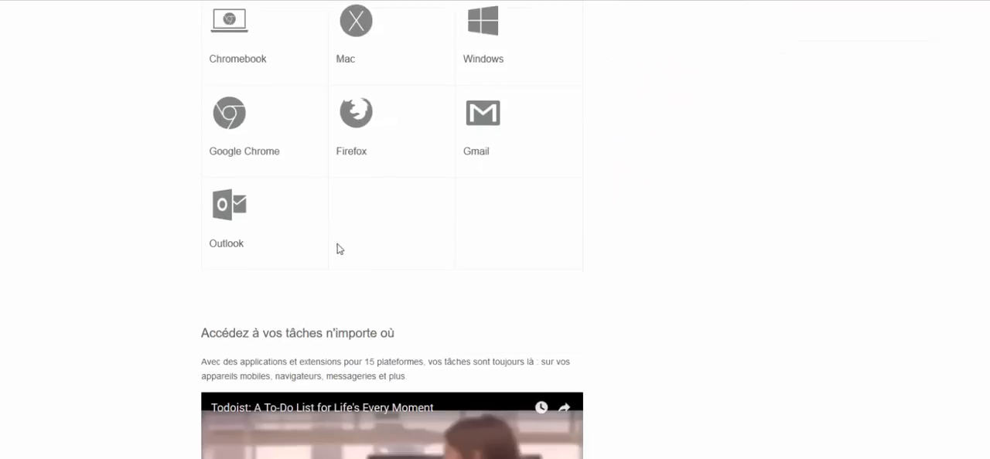
pyautogui.scroll(7, 344, 243)
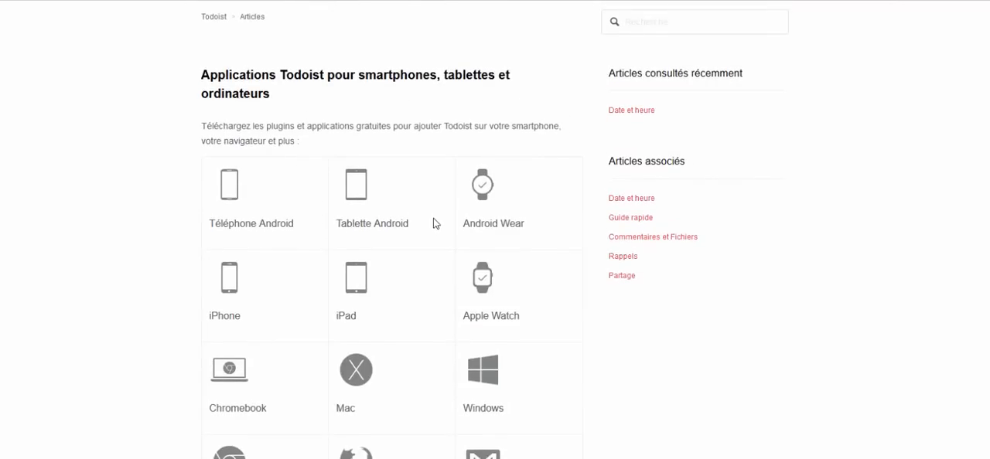
pyautogui.scroll(-3, 436, 221)
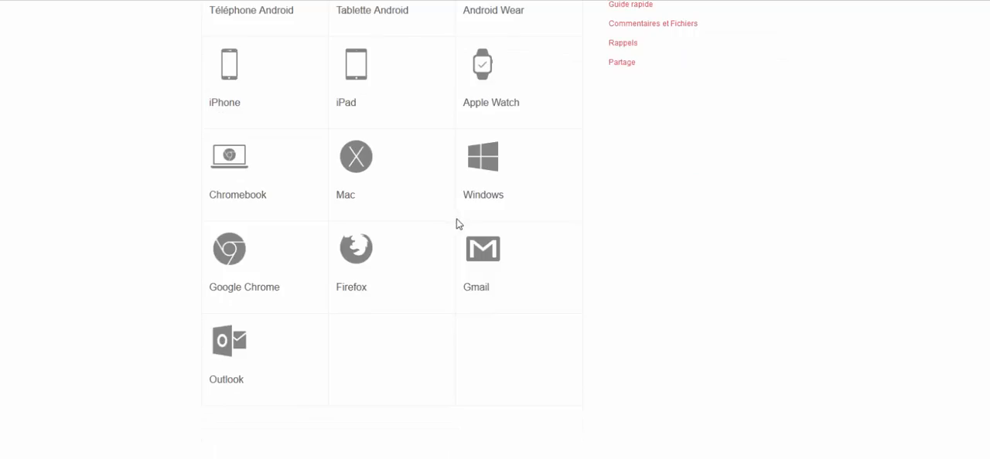
pyautogui.scroll(2, 456, 224)
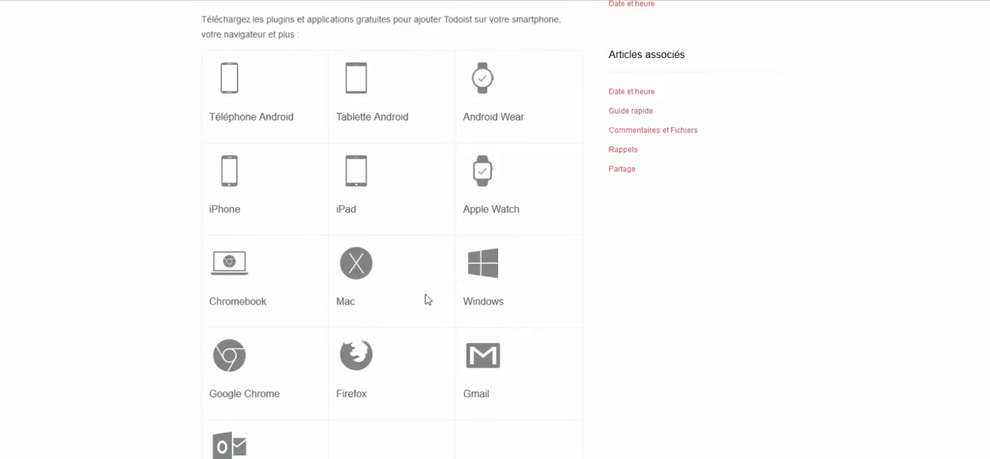
pyautogui.scroll(-1, 396, 326)
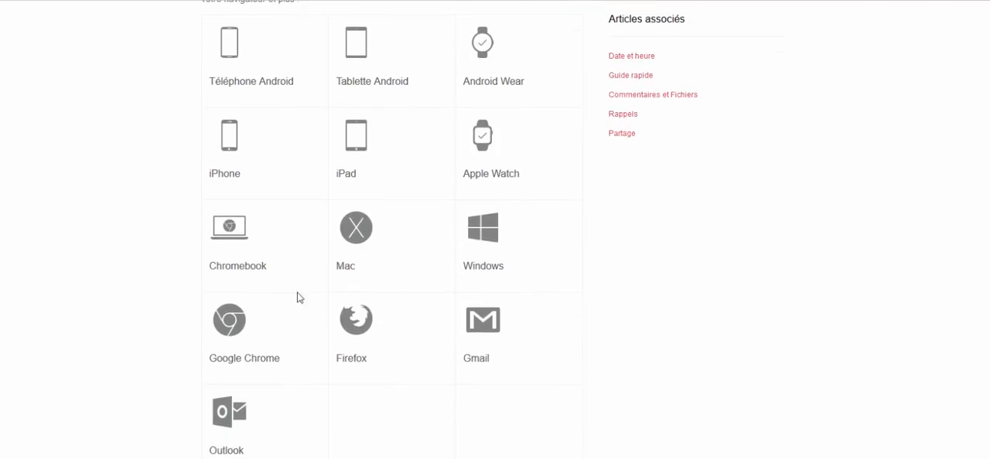
pyautogui.scroll(3, 332, 239)
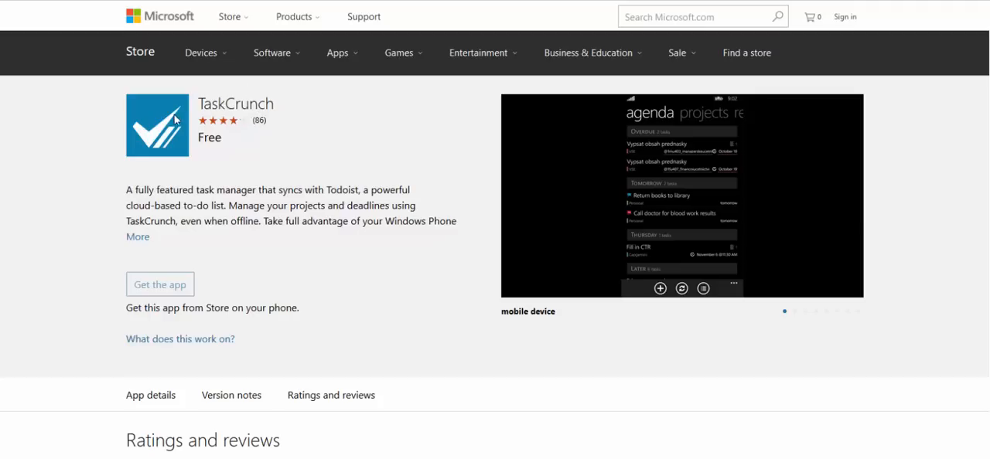
# - Highlight the TaskCrunch app name on its Microsoft Store page and examine the app's description and customer ratings
pyautogui.moveTo(199, 105); pyautogui.dragTo(303, 99)
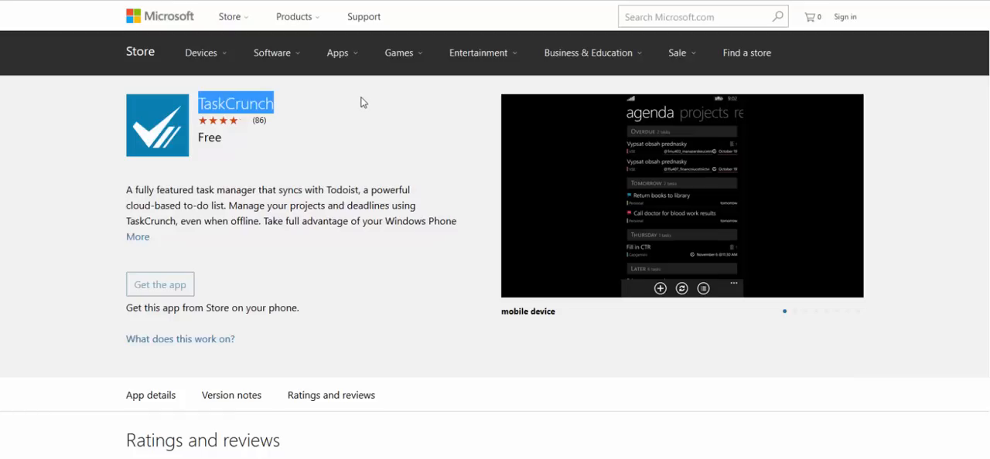
pyautogui.scroll(-3, 298, 374)
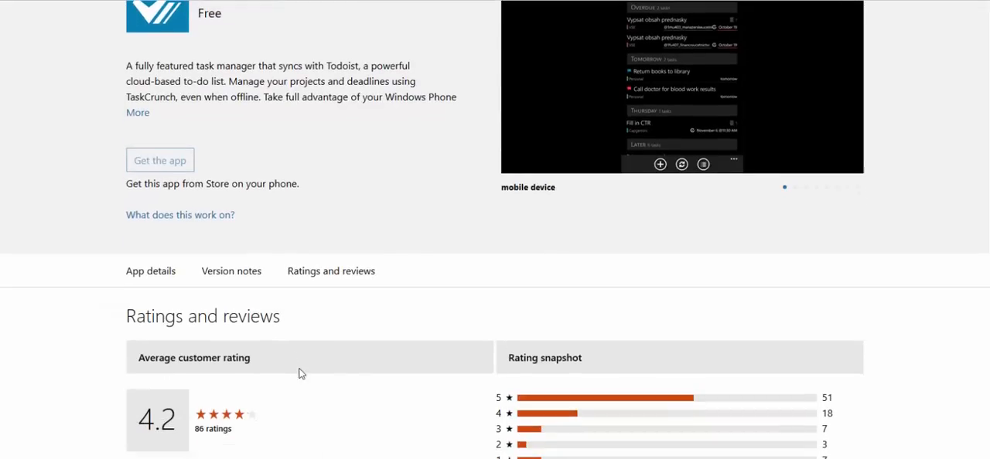
pyautogui.scroll(3, 301, 373)
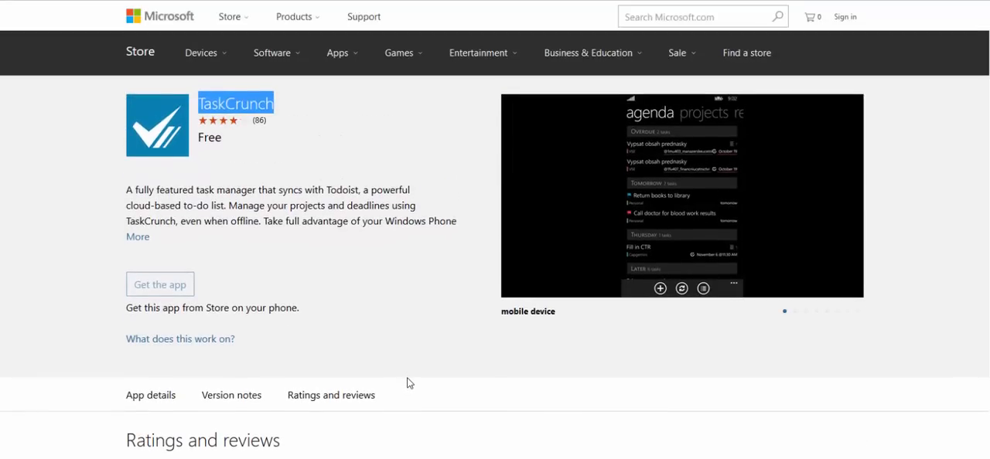